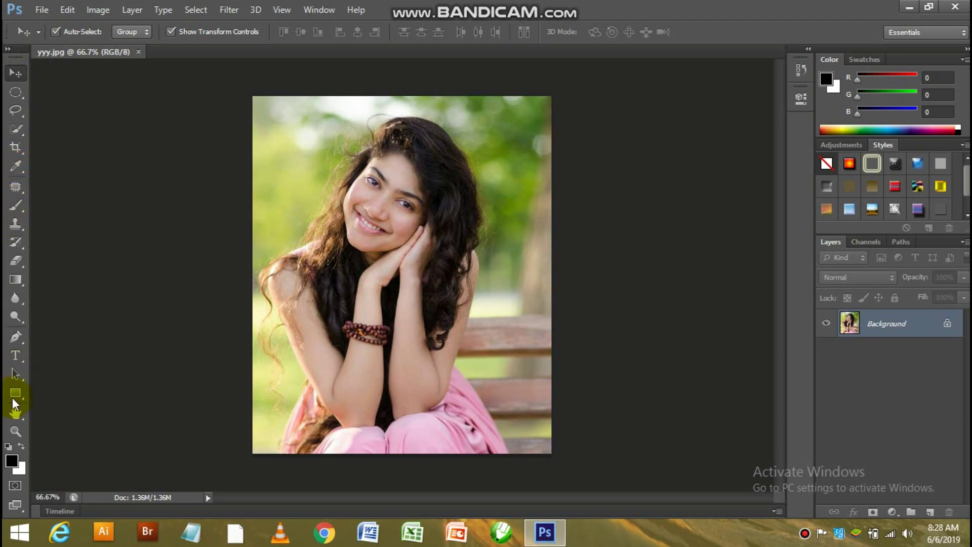
Lasso a freehand selection around the woman from head to elbows and copy it to a new layer
{"action": "left_click", "coordinate": [16, 110]}
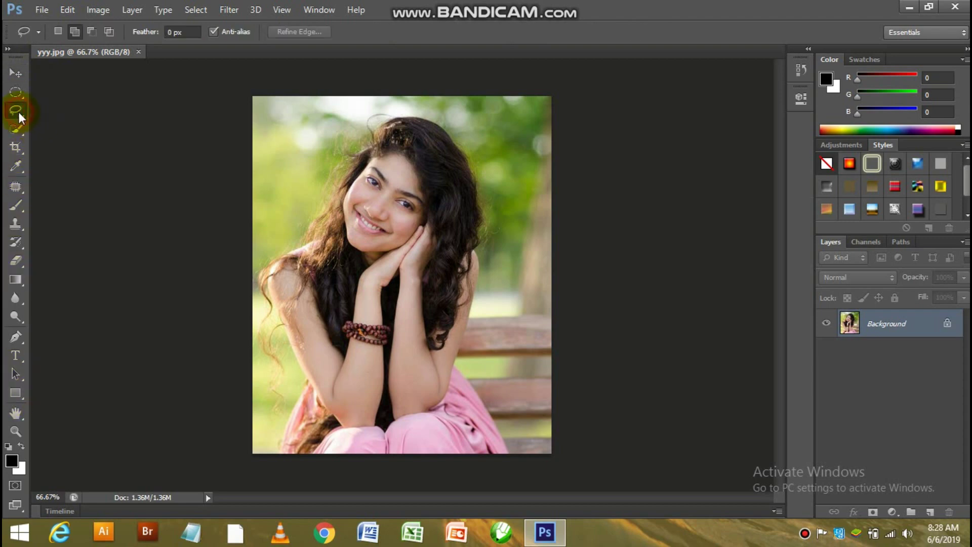
{"action": "left_click_drag", "start_coordinate": [381, 120], "coordinate": [367, 146]}
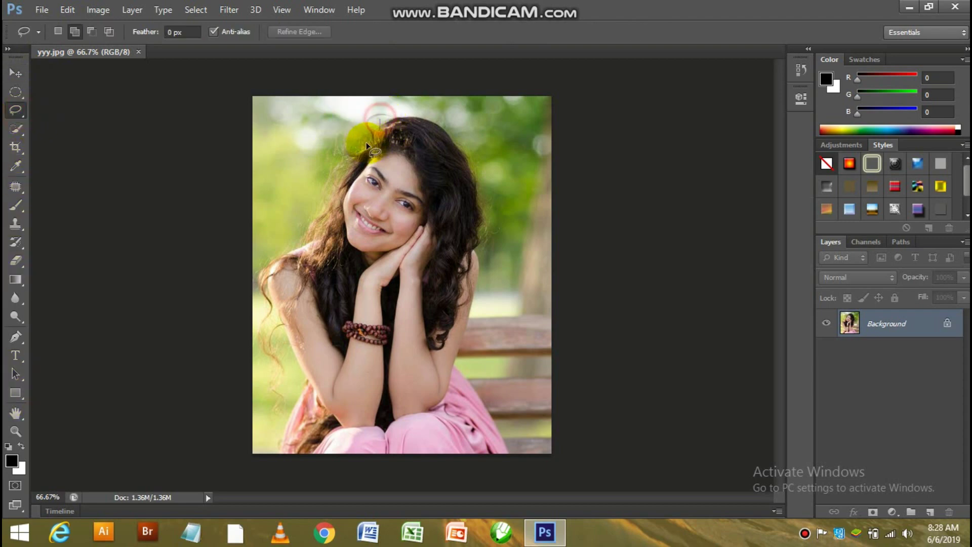
{"action": "mouse_move", "coordinate": [289, 242]}
{"action": "left_mouse_down"}
{"action": "mouse_move", "coordinate": [265, 259]}
{"action": "mouse_move", "coordinate": [264, 322]}
{"action": "mouse_move", "coordinate": [321, 413]}
{"action": "left_mouse_up"}
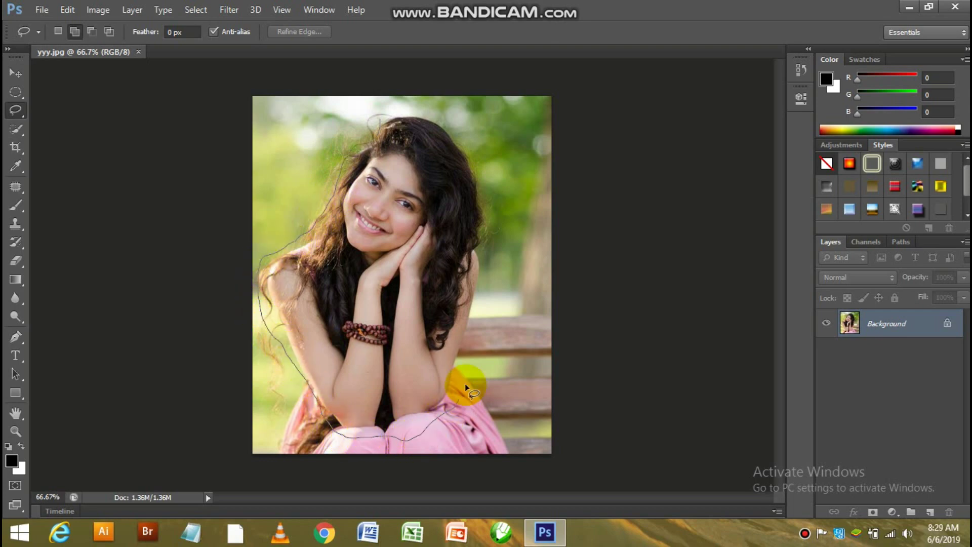
{"action": "left_click_drag", "start_coordinate": [465, 388], "coordinate": [486, 338]}
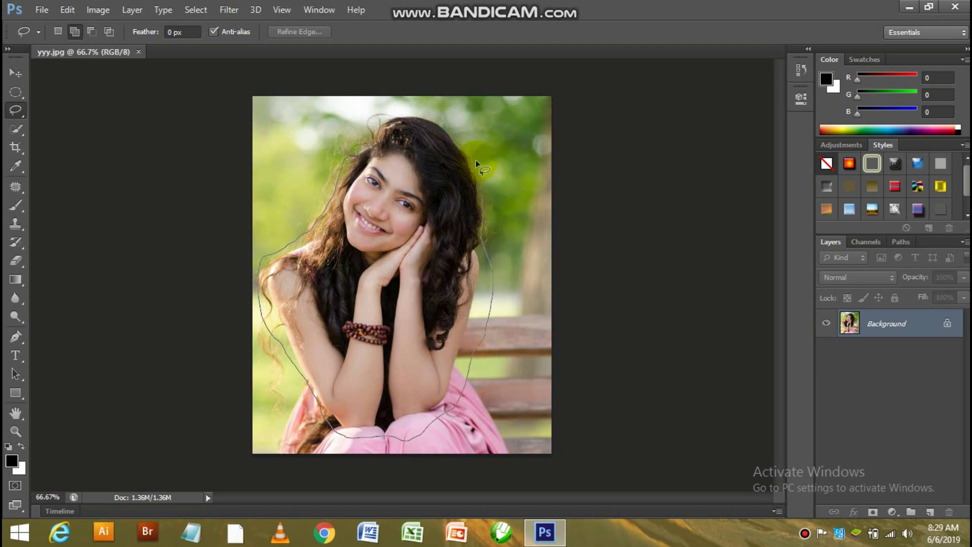
{"action": "mouse_move", "coordinate": [475, 160]}
{"action": "left_mouse_down"}
{"action": "mouse_move", "coordinate": [437, 108]}
{"action": "mouse_move", "coordinate": [401, 107]}
{"action": "left_mouse_up"}
{"action": "left_click_drag", "start_coordinate": [362, 133], "coordinate": [361, 133]}
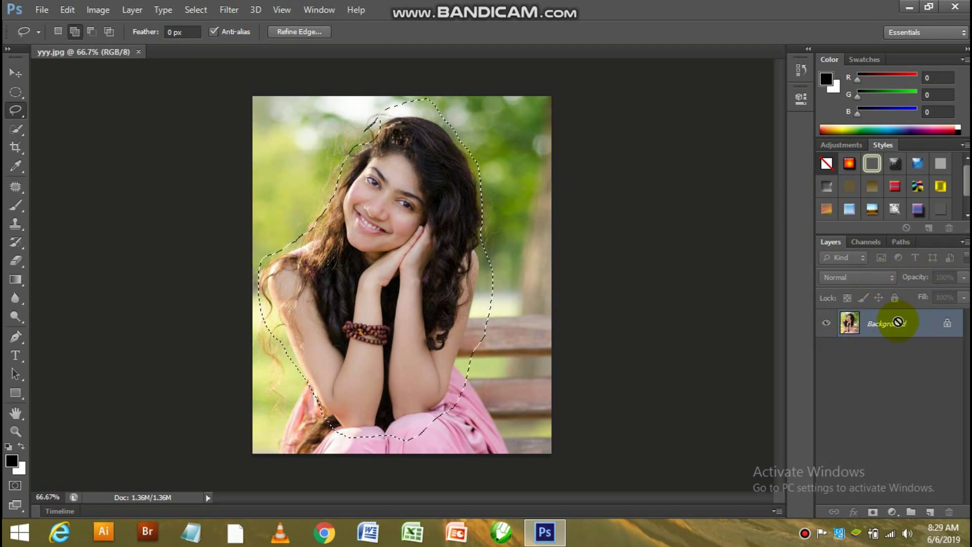
{"action": "key", "text": "ctrl+j"}
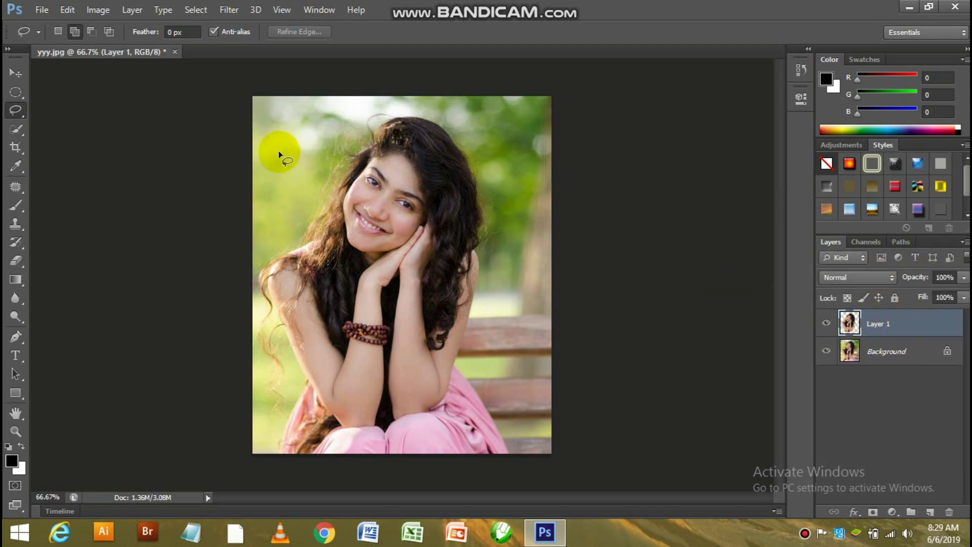
Nudge the copied cutout slightly and apply a Threshold adjustment to it with a slightly lowered level
{"action": "left_click", "coordinate": [15, 74]}
{"action": "left_click_drag", "start_coordinate": [355, 175], "coordinate": [380, 191]}
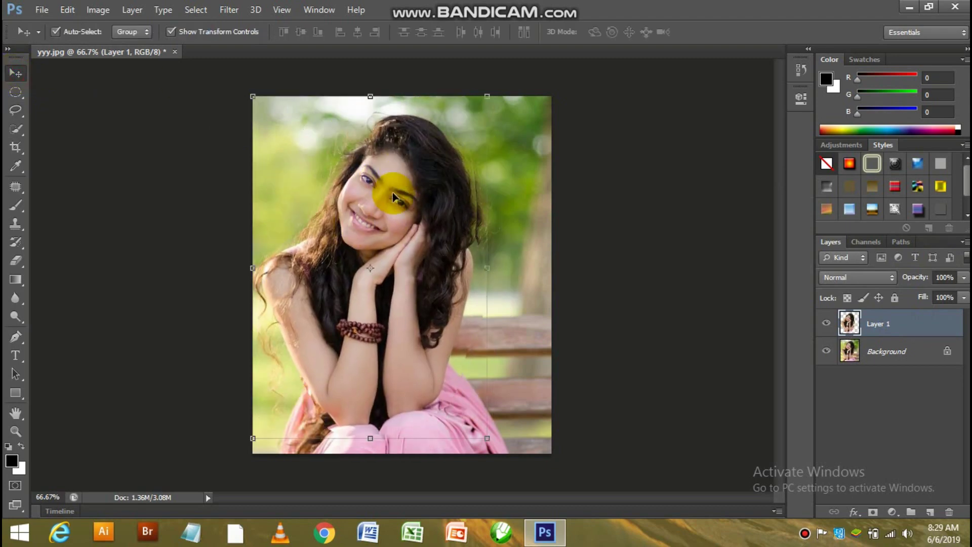
{"action": "left_click", "coordinate": [105, 14]}
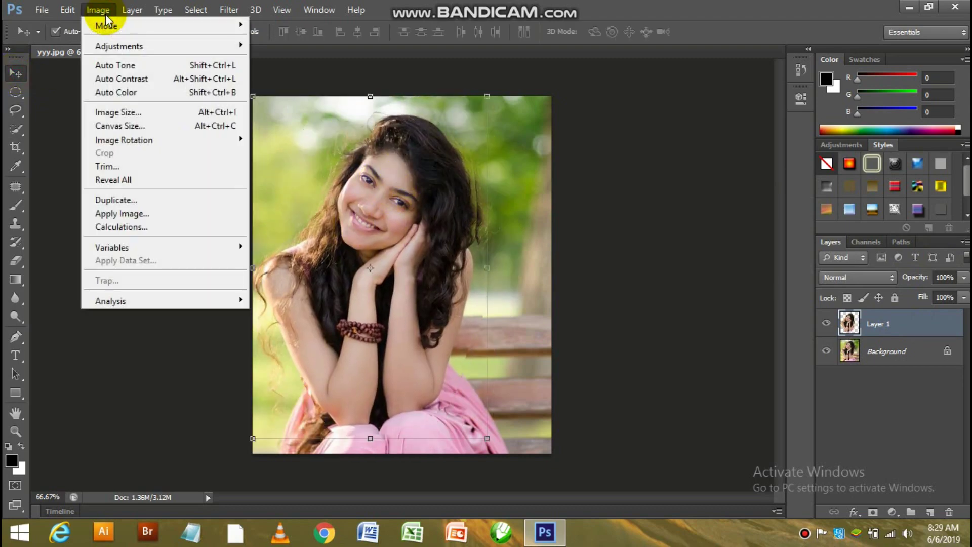
{"action": "mouse_move", "coordinate": [119, 47]}
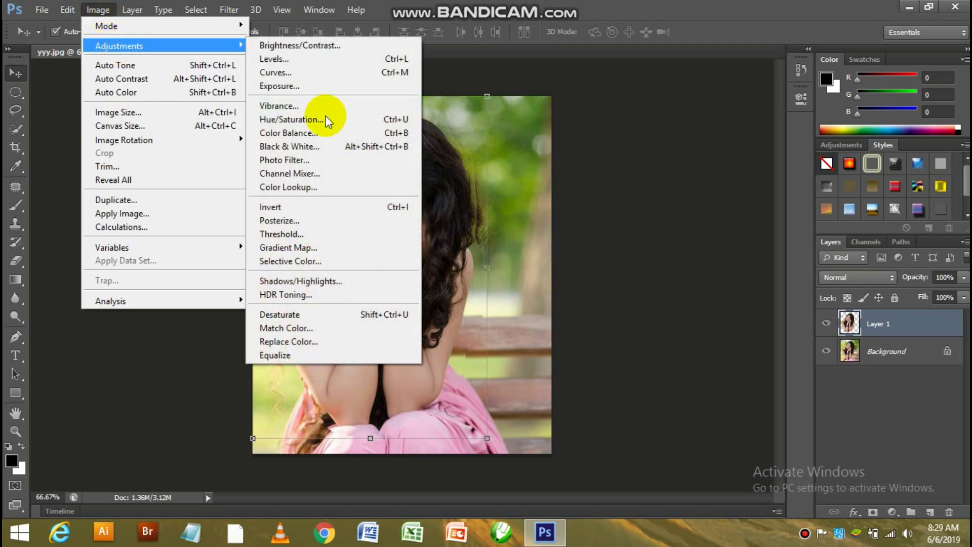
{"action": "left_click", "coordinate": [330, 233]}
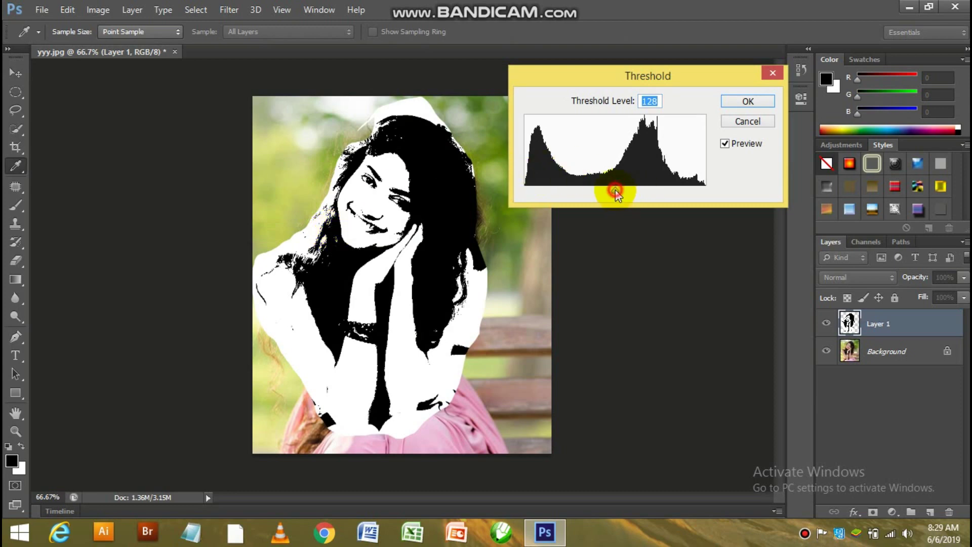
{"action": "mouse_move", "coordinate": [616, 190]}
{"action": "left_mouse_down"}
{"action": "mouse_move", "coordinate": [633, 190]}
{"action": "mouse_move", "coordinate": [595, 190]}
{"action": "mouse_move", "coordinate": [606, 190]}
{"action": "left_mouse_up"}
{"action": "left_click", "coordinate": [741, 104]}
{"action": "key", "text": "v"}
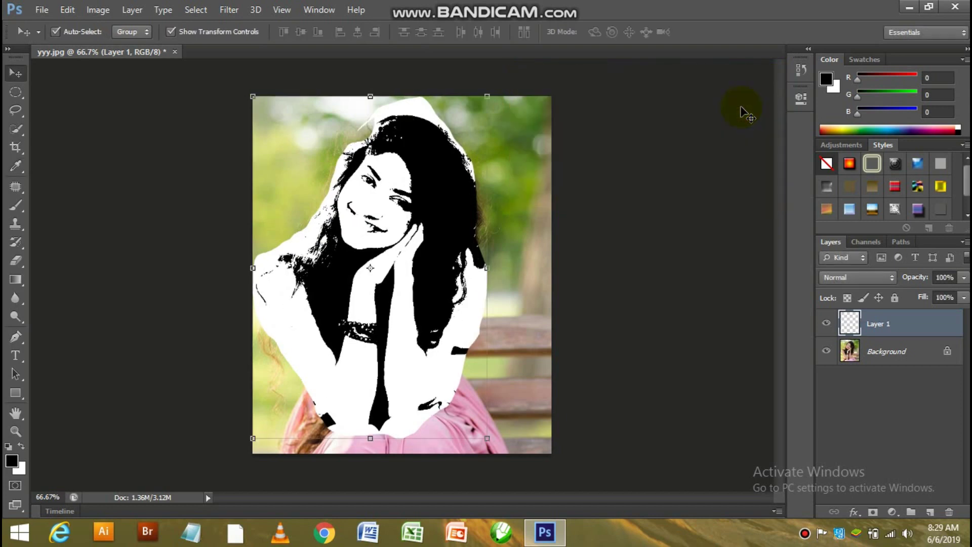
Select the black areas of the thresholded portrait with Color Range, sampling the dark hair and adjusting the fuzziness
{"action": "left_click", "coordinate": [196, 15]}
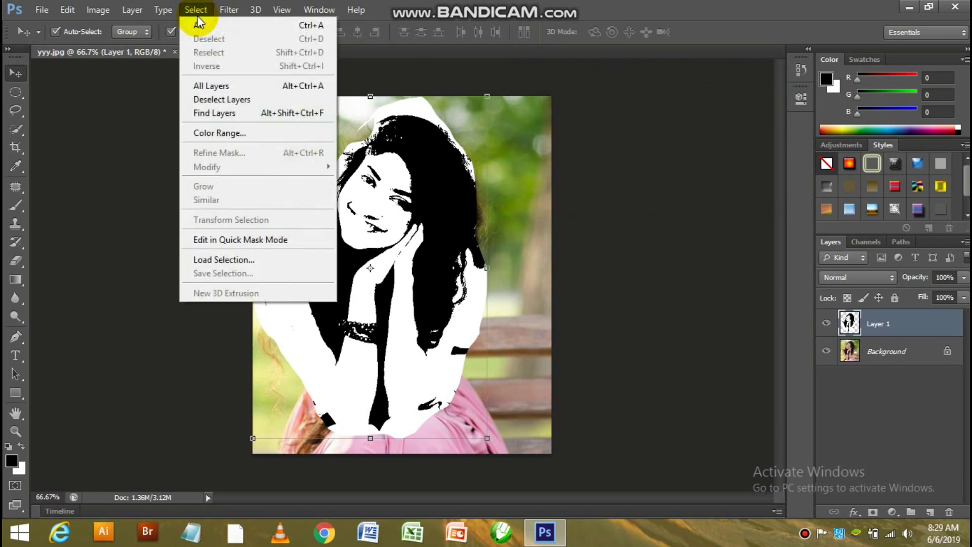
{"action": "left_click", "coordinate": [219, 133]}
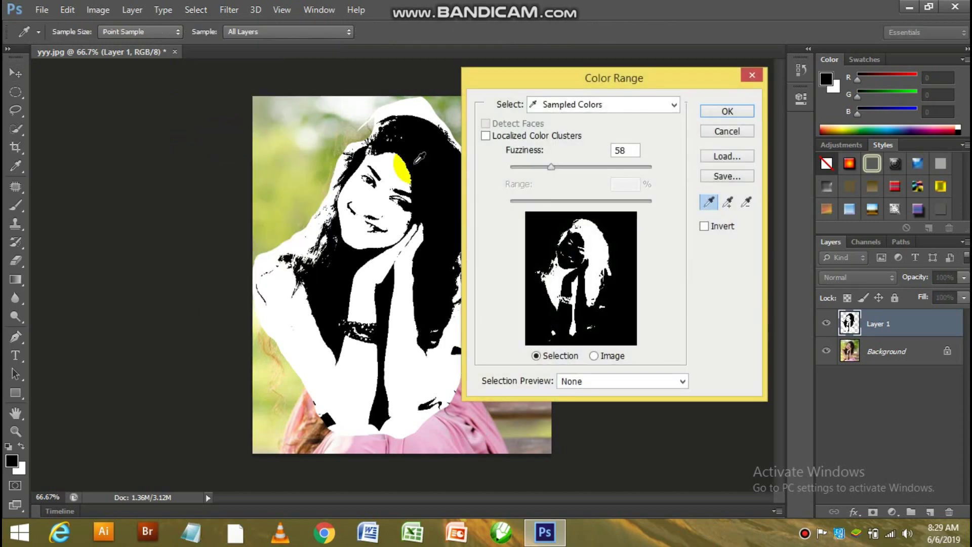
{"action": "left_click", "coordinate": [435, 145]}
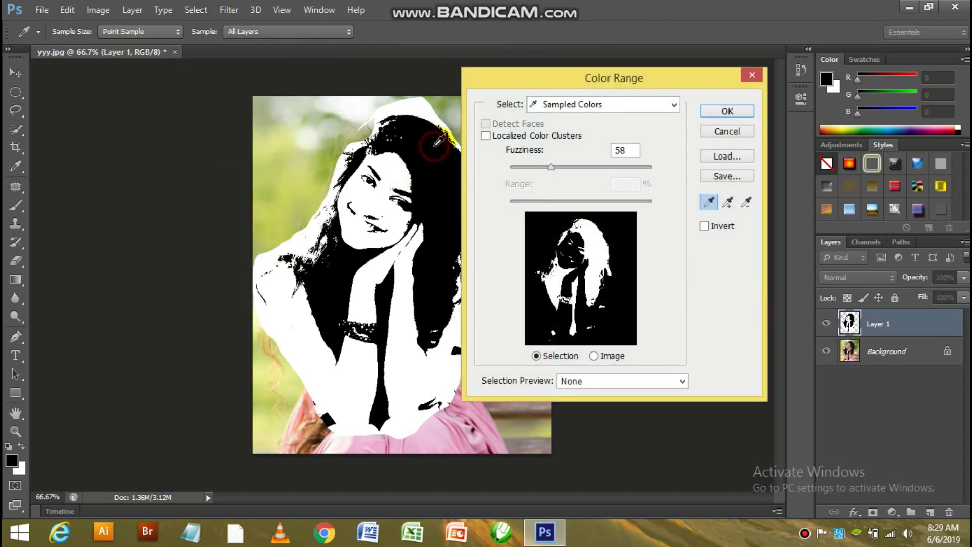
{"action": "left_click_drag", "start_coordinate": [548, 165], "coordinate": [598, 193]}
{"action": "left_click", "coordinate": [588, 165]}
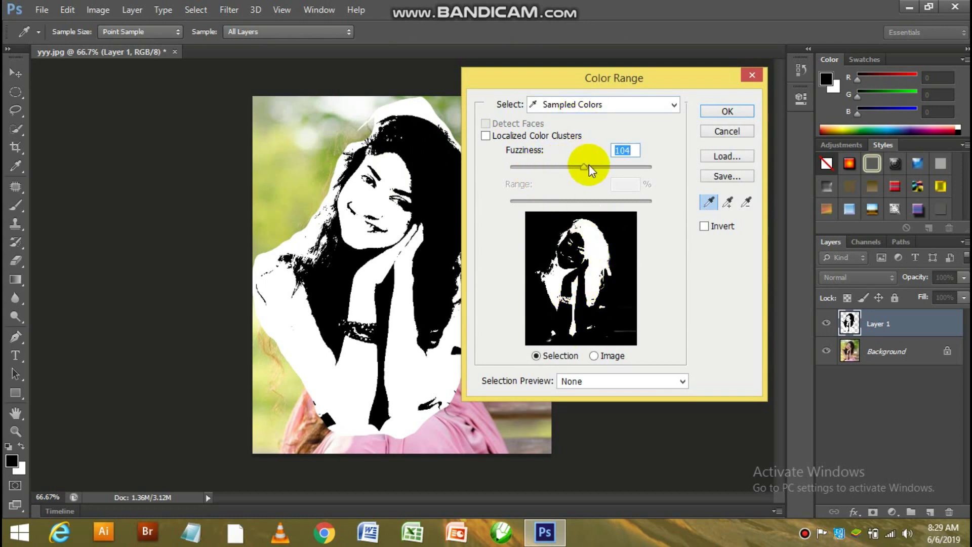
{"action": "mouse_move", "coordinate": [559, 170]}
{"action": "left_mouse_down"}
{"action": "mouse_move", "coordinate": [618, 172]}
{"action": "mouse_move", "coordinate": [552, 172]}
{"action": "left_mouse_up"}
{"action": "left_click", "coordinate": [724, 111]}
{"action": "key", "text": "v"}
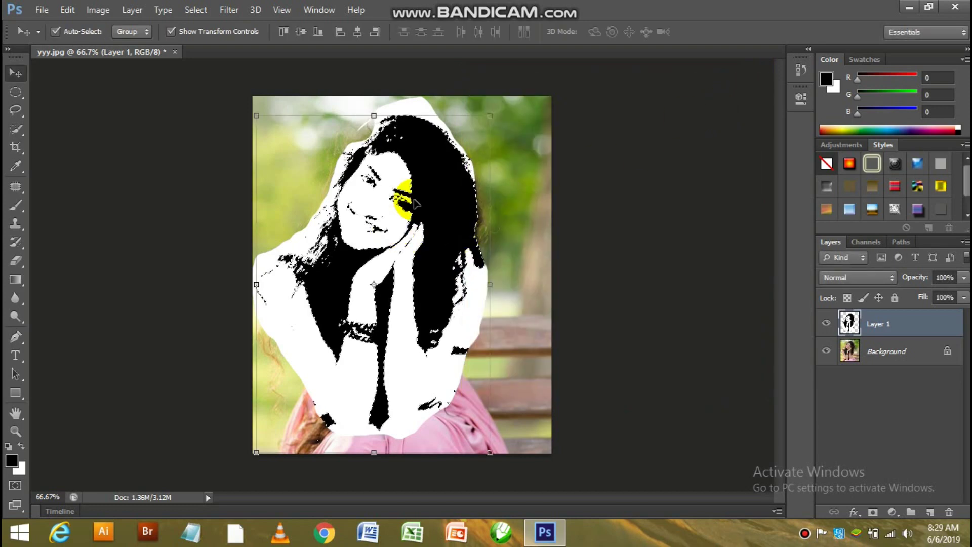
Create a new 1024 x 768 pixel RGB document at 200 pixels/inch with a white background and duplicate its background layer
{"action": "left_click", "coordinate": [44, 11]}
{"action": "left_click", "coordinate": [48, 26]}
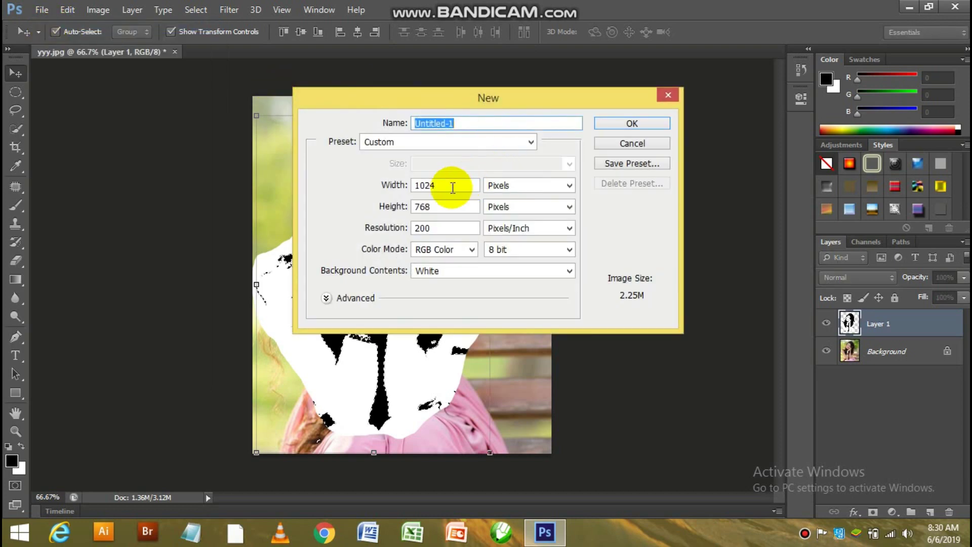
{"action": "left_click", "coordinate": [651, 124]}
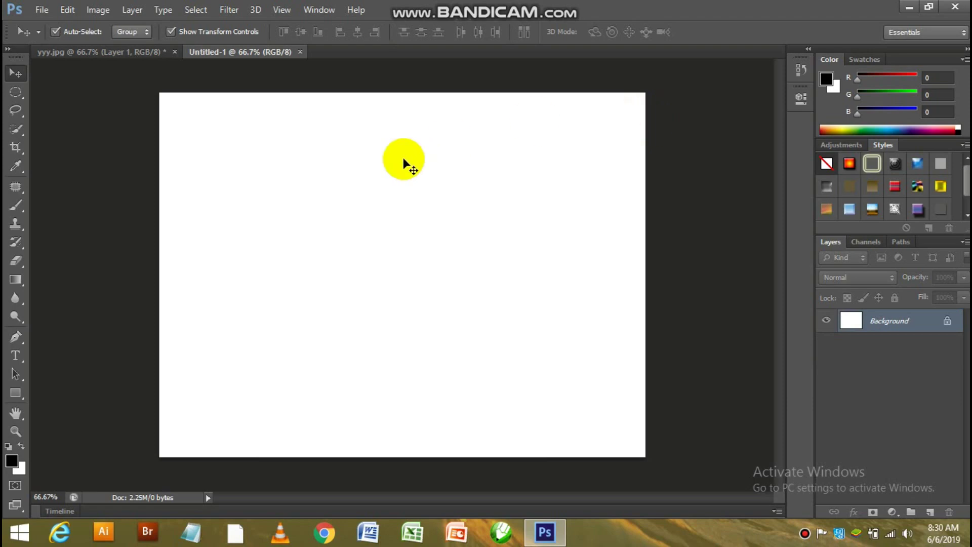
{"action": "key", "text": "ctrl+j"}
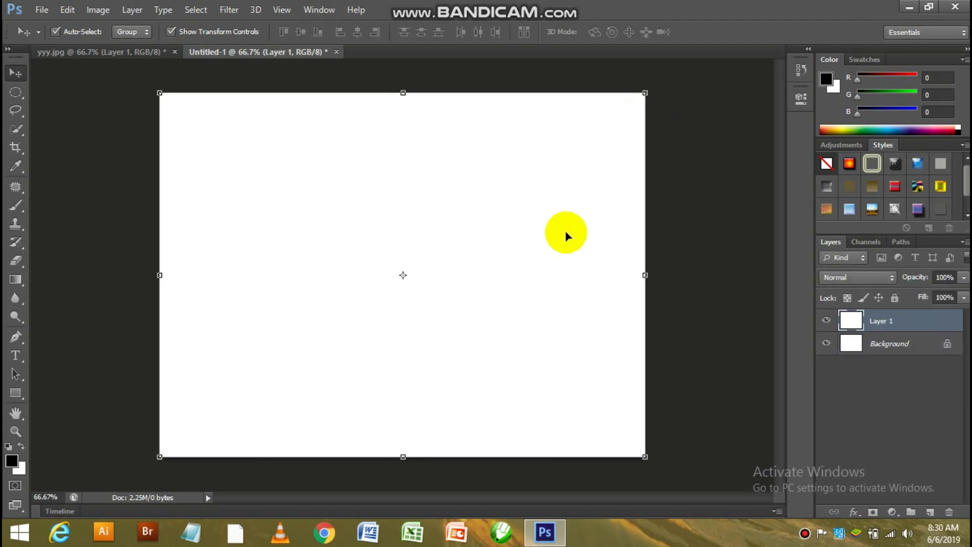
Add a Gradient Overlay to the duplicated layer using the black-to-white gradient with Radial style, reversed
{"action": "left_click", "coordinate": [855, 510]}
{"action": "left_click", "coordinate": [894, 455]}
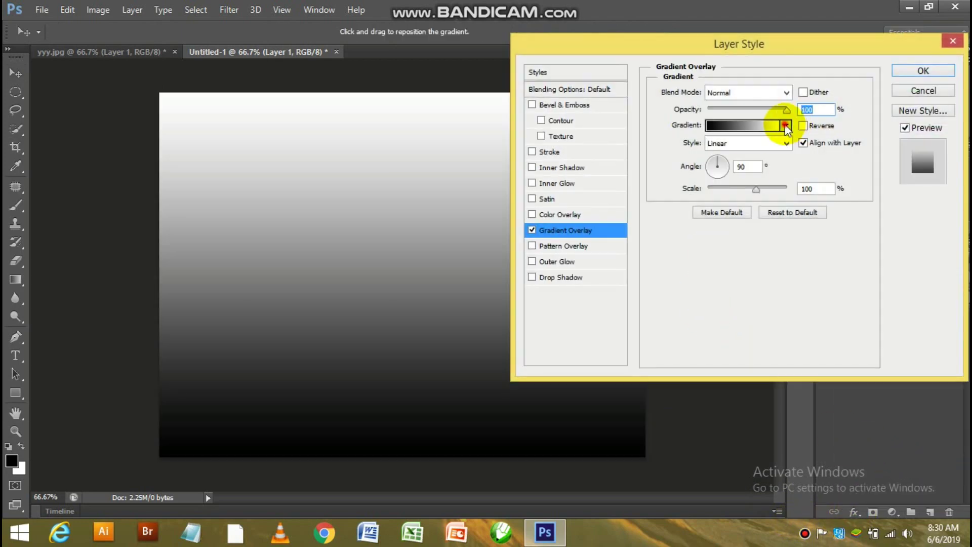
{"action": "left_click", "coordinate": [786, 126]}
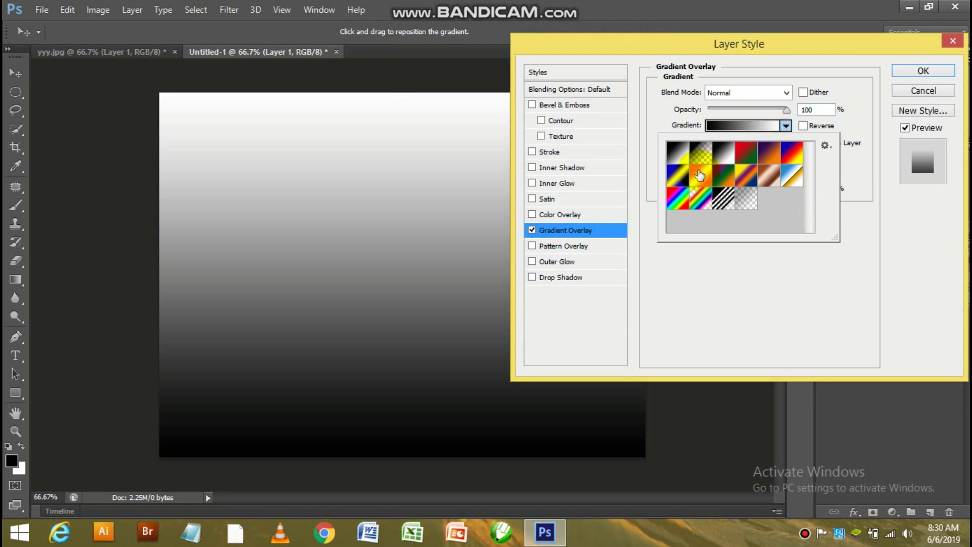
{"action": "left_click", "coordinate": [852, 106]}
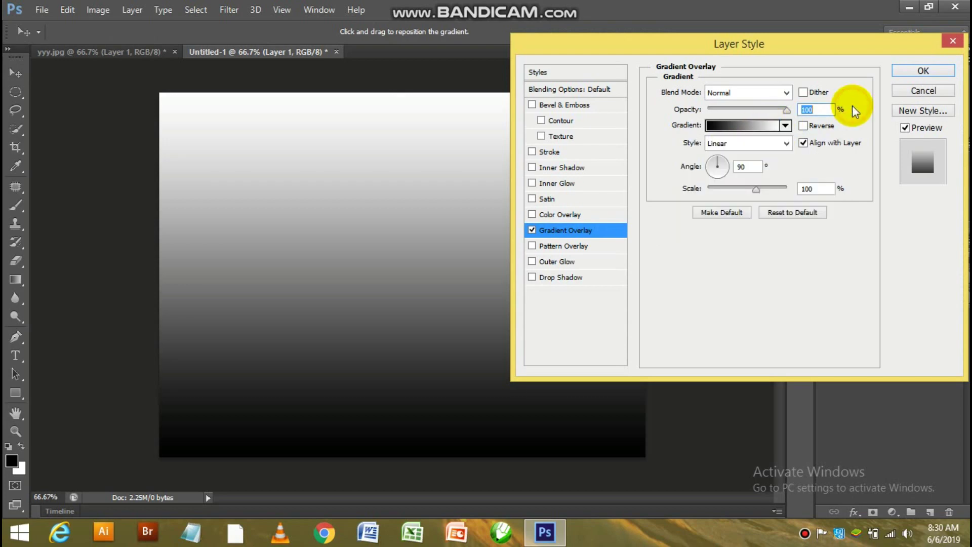
{"action": "left_click", "coordinate": [752, 144]}
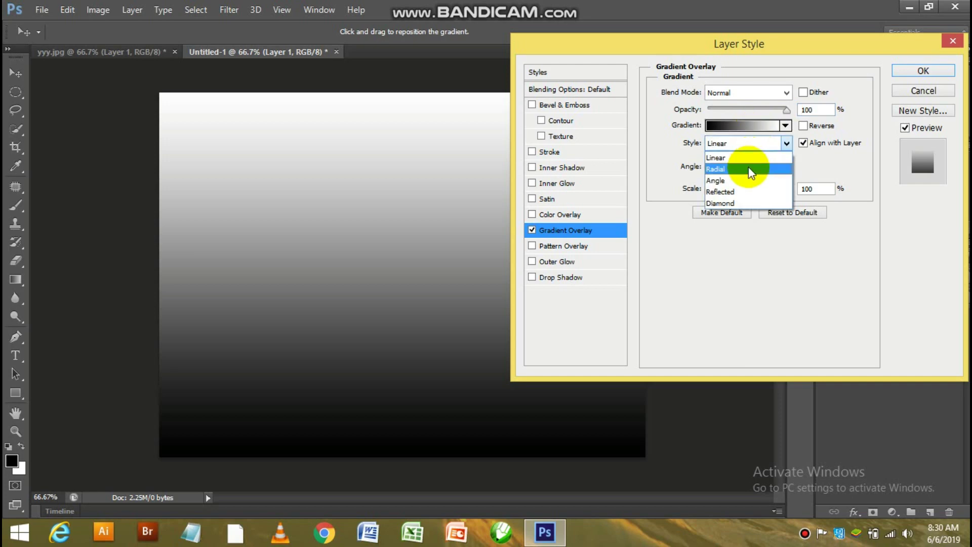
{"action": "left_click", "coordinate": [749, 167]}
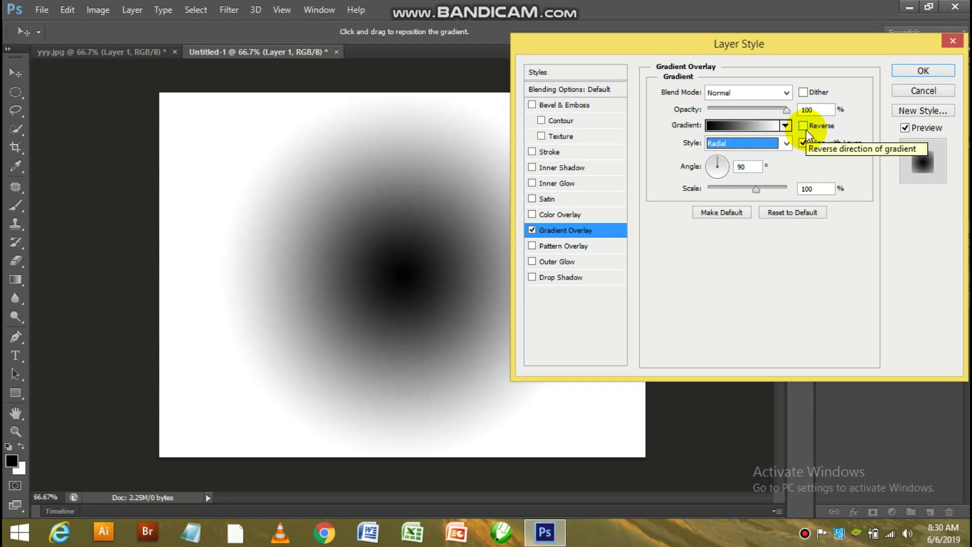
{"action": "left_click", "coordinate": [806, 127]}
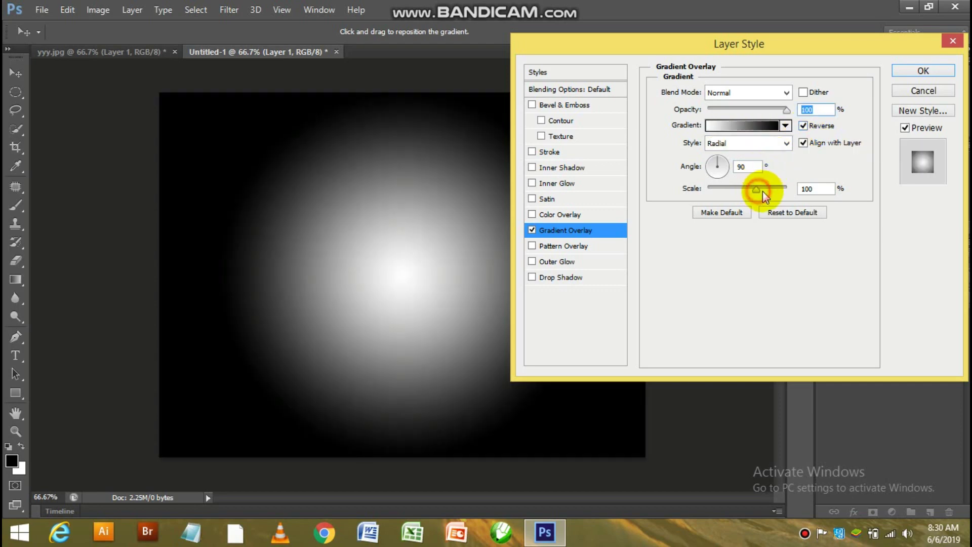
Set the gradient overlay's scale to 150% and its opacity to 86%, and apply the layer style
{"action": "left_click_drag", "start_coordinate": [775, 193], "coordinate": [785, 194]}
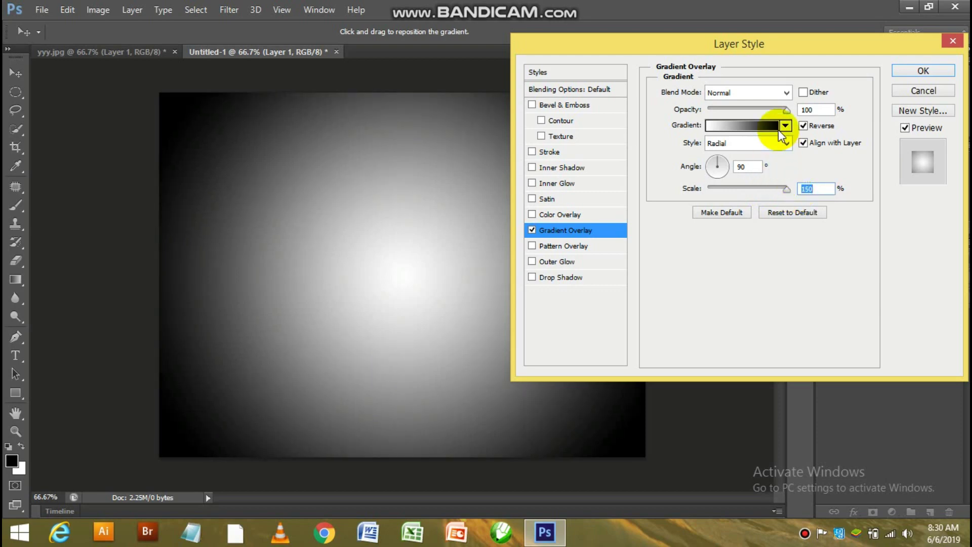
{"action": "mouse_move", "coordinate": [787, 108]}
{"action": "left_mouse_down"}
{"action": "mouse_move", "coordinate": [755, 108]}
{"action": "mouse_move", "coordinate": [775, 109]}
{"action": "left_mouse_up"}
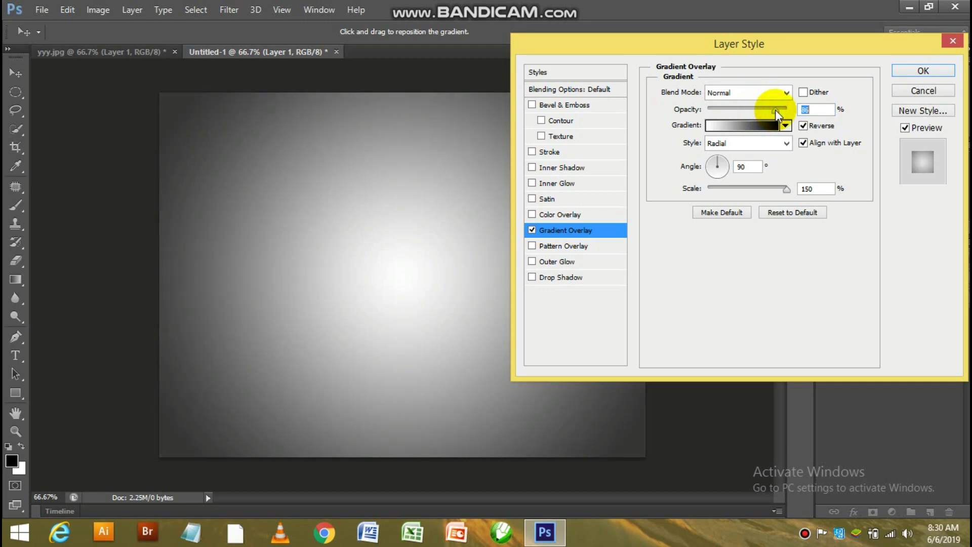
{"action": "left_click", "coordinate": [923, 70]}
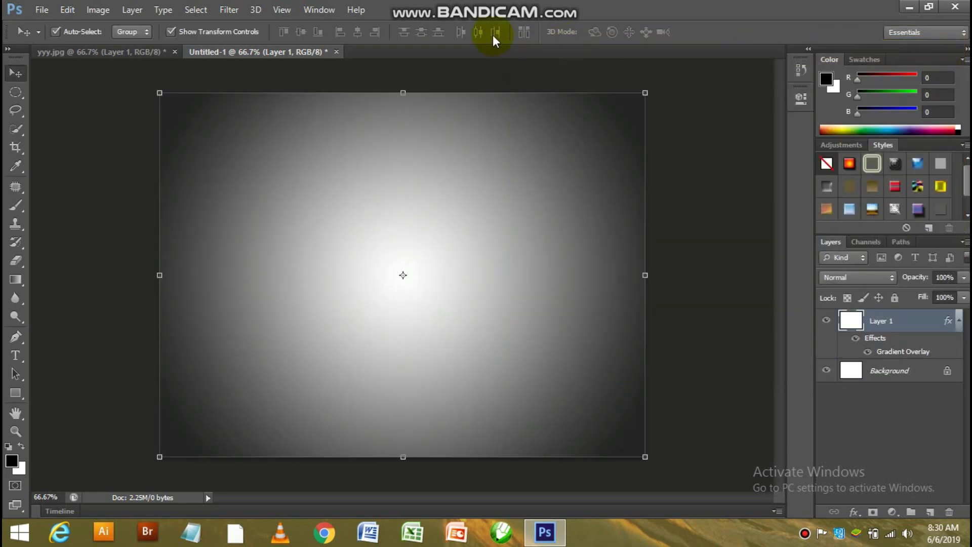
Transfer the selected black portrait areas from yyy.jpg into the Untitled-1 document, placed over the gradient background
{"action": "left_click", "coordinate": [142, 51]}
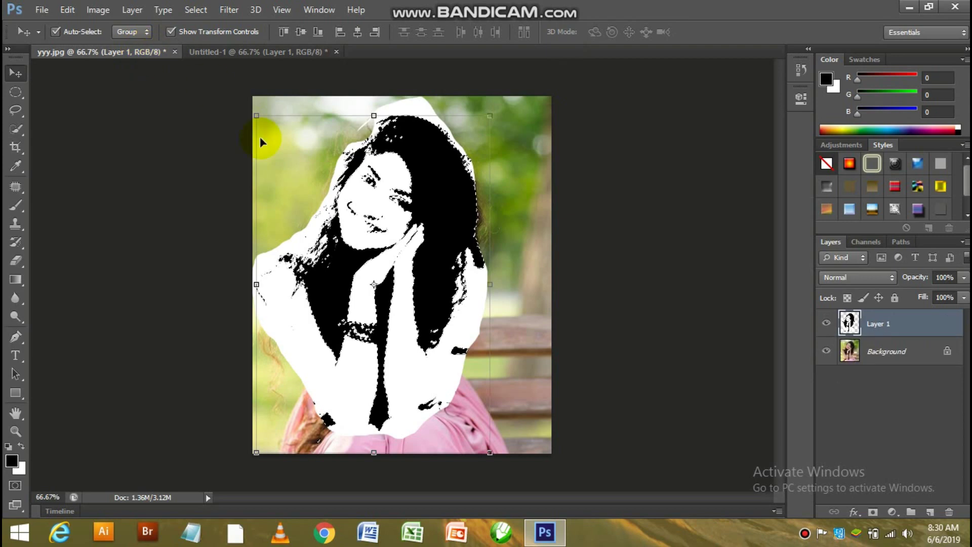
{"action": "key", "text": "ctrl+alt+2"}
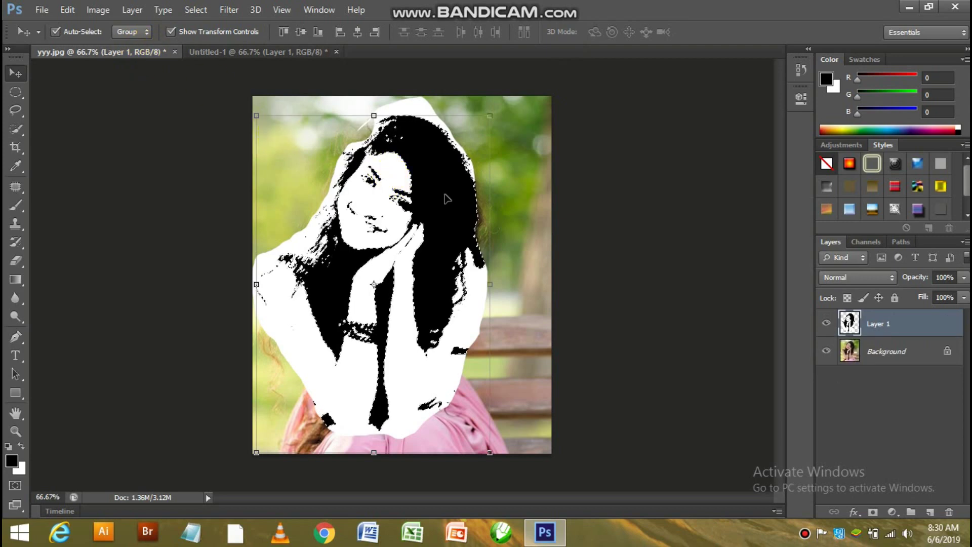
{"action": "left_click_drag", "start_coordinate": [445, 195], "coordinate": [470, 184]}
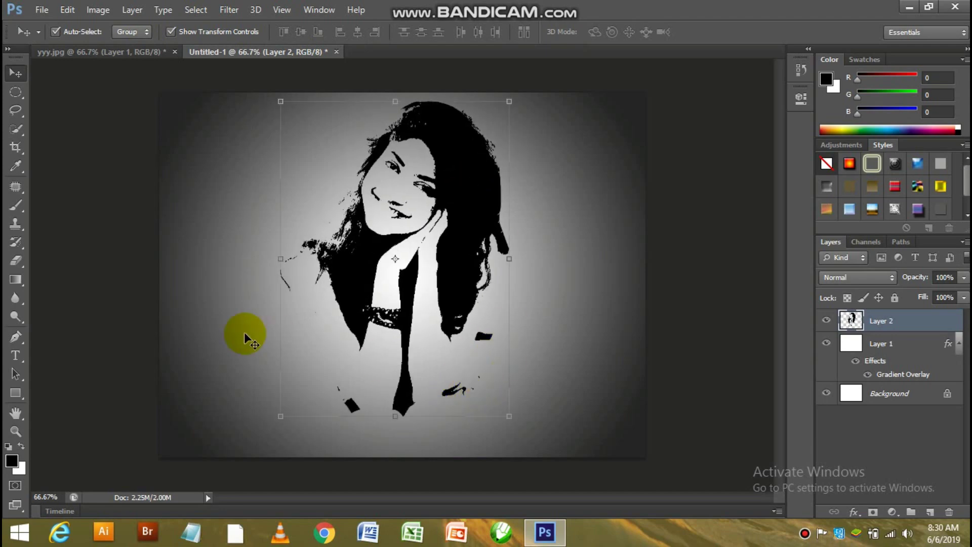
Erase the stray black fragments around the portrait on Layer 2, at the shoulder, below the hair and near the arms
{"action": "left_click", "coordinate": [16, 261]}
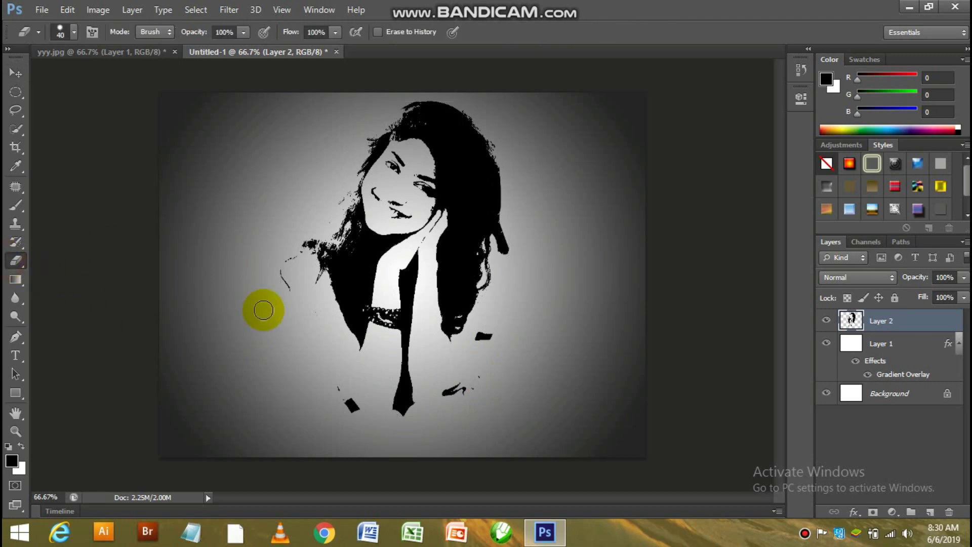
{"action": "left_click", "coordinate": [298, 246]}
{"action": "left_click", "coordinate": [326, 390]}
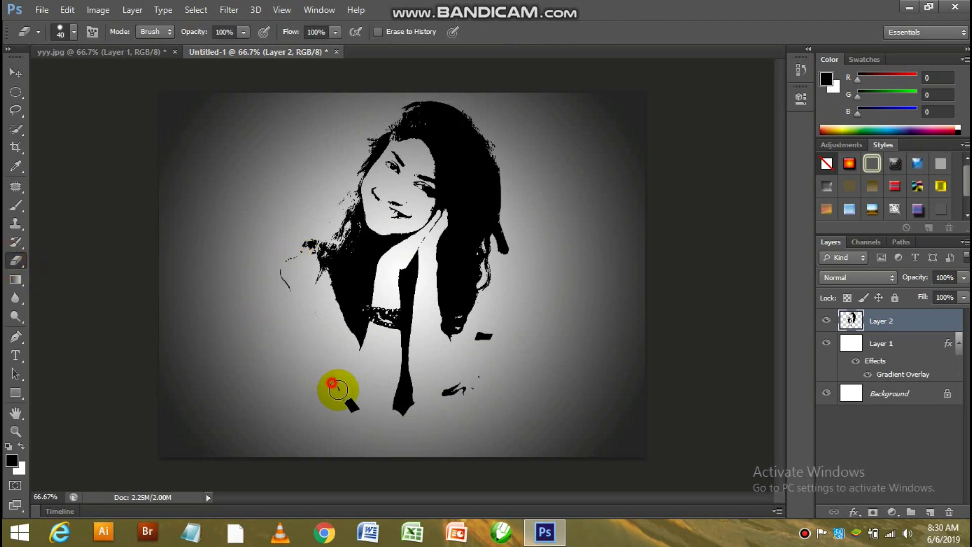
{"action": "mouse_move", "coordinate": [402, 387]}
{"action": "left_mouse_down"}
{"action": "mouse_move", "coordinate": [424, 369]}
{"action": "mouse_move", "coordinate": [402, 417]}
{"action": "mouse_move", "coordinate": [423, 360]}
{"action": "mouse_move", "coordinate": [422, 402]}
{"action": "mouse_move", "coordinate": [449, 400]}
{"action": "mouse_move", "coordinate": [488, 325]}
{"action": "mouse_move", "coordinate": [471, 375]}
{"action": "mouse_move", "coordinate": [514, 217]}
{"action": "mouse_move", "coordinate": [512, 269]}
{"action": "mouse_move", "coordinate": [537, 213]}
{"action": "mouse_move", "coordinate": [282, 163]}
{"action": "left_mouse_up"}
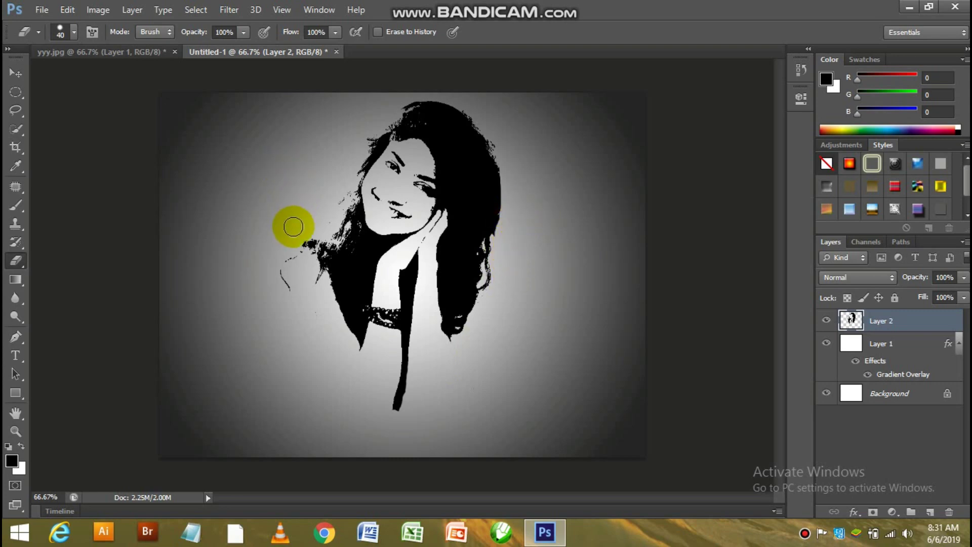
{"action": "left_click", "coordinate": [311, 215]}
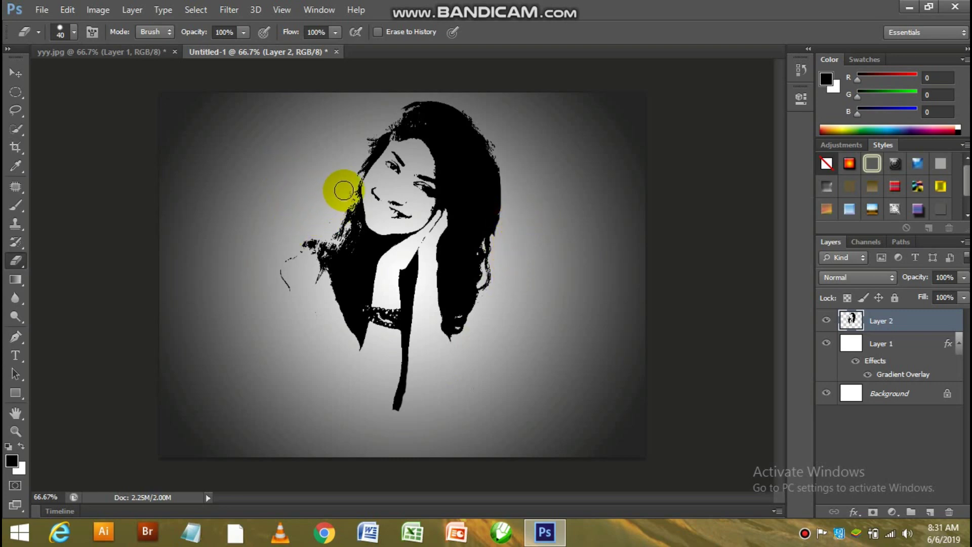
{"action": "left_click", "coordinate": [16, 75]}
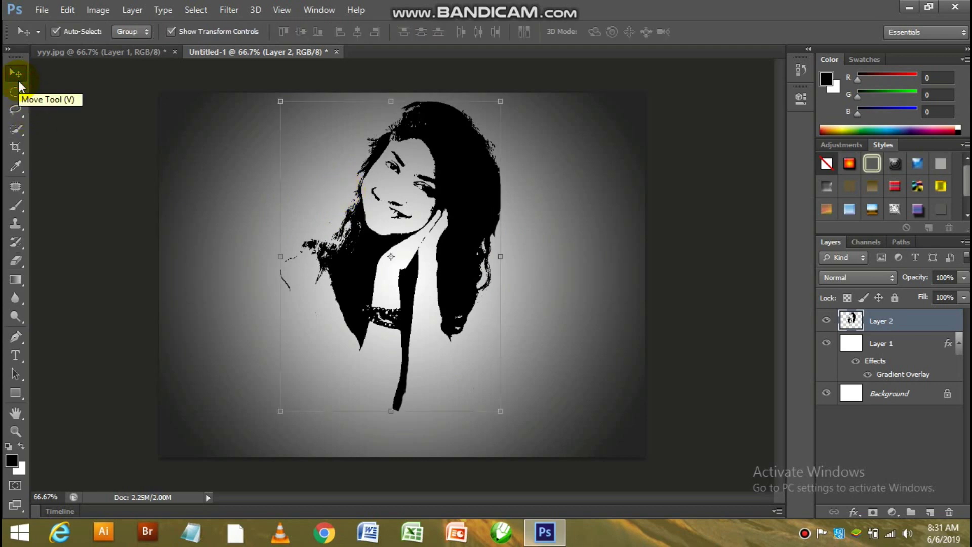
Open the purple texture image zz.jpg from the Desktop and transfer it into the Untitled-1 document above the portrait
{"action": "left_click", "coordinate": [43, 13]}
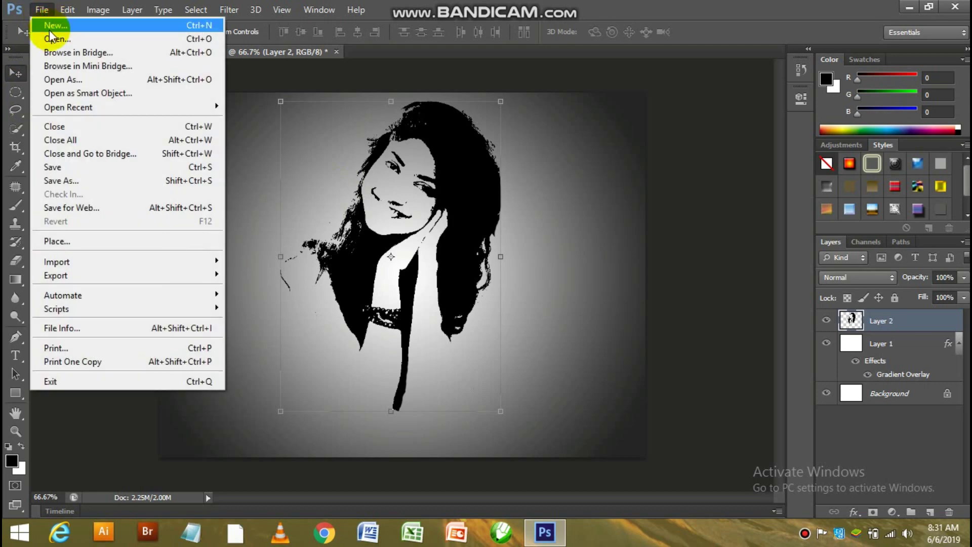
{"action": "left_click", "coordinate": [51, 39]}
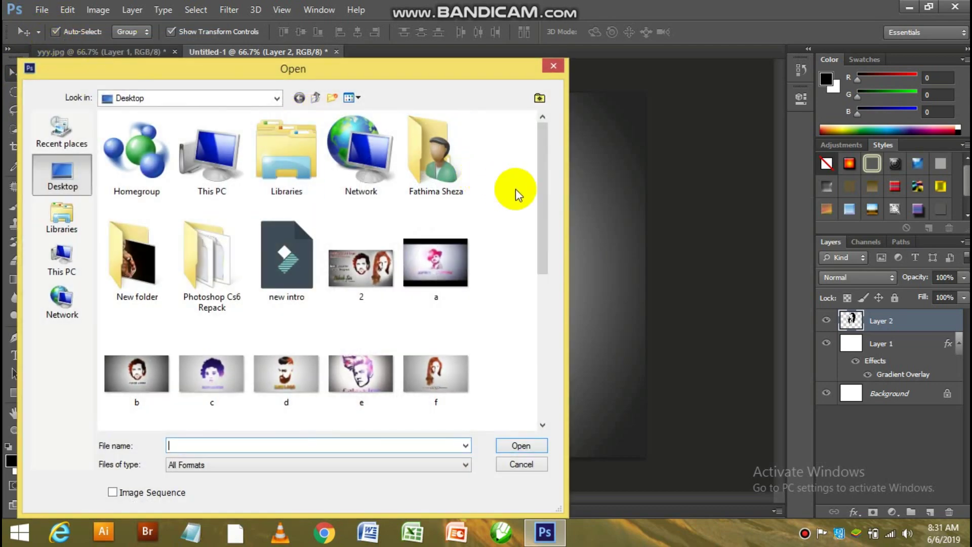
{"action": "left_click_drag", "start_coordinate": [542, 217], "coordinate": [551, 312]}
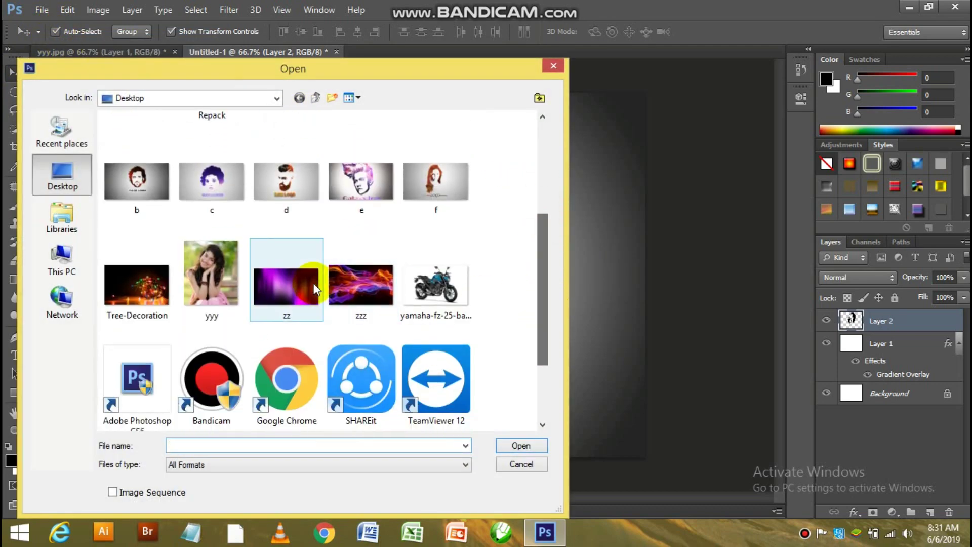
{"action": "double_click", "coordinate": [314, 286]}
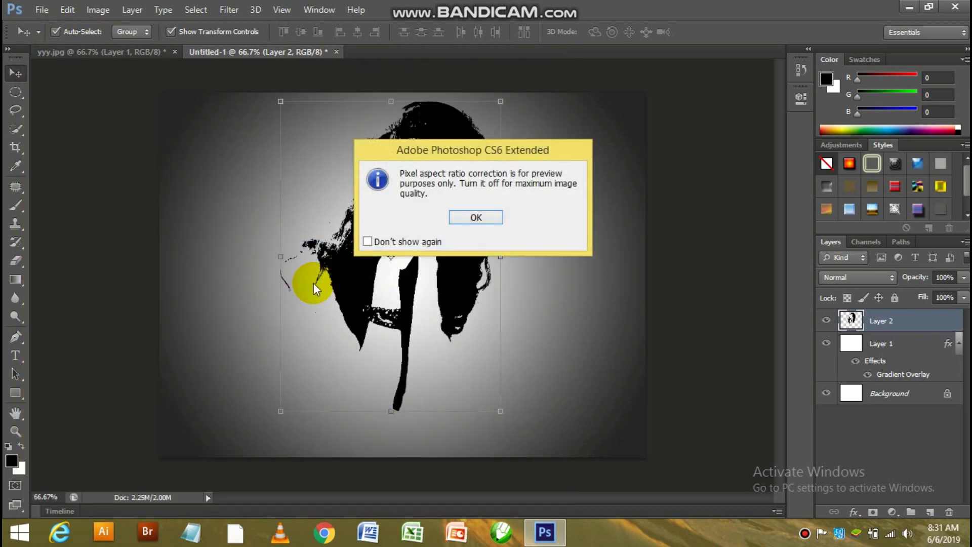
{"action": "left_click", "coordinate": [503, 217]}
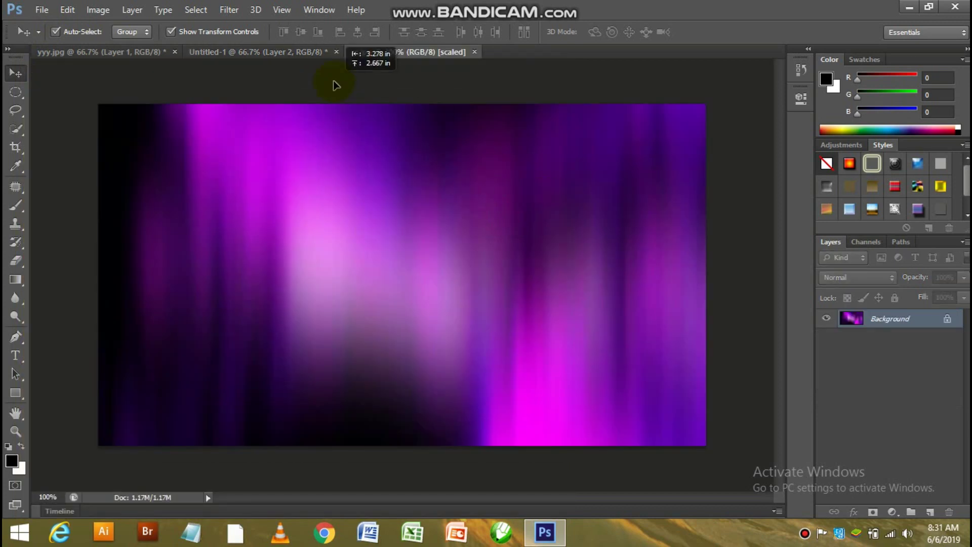
{"action": "left_click_drag", "start_coordinate": [301, 59], "coordinate": [381, 201]}
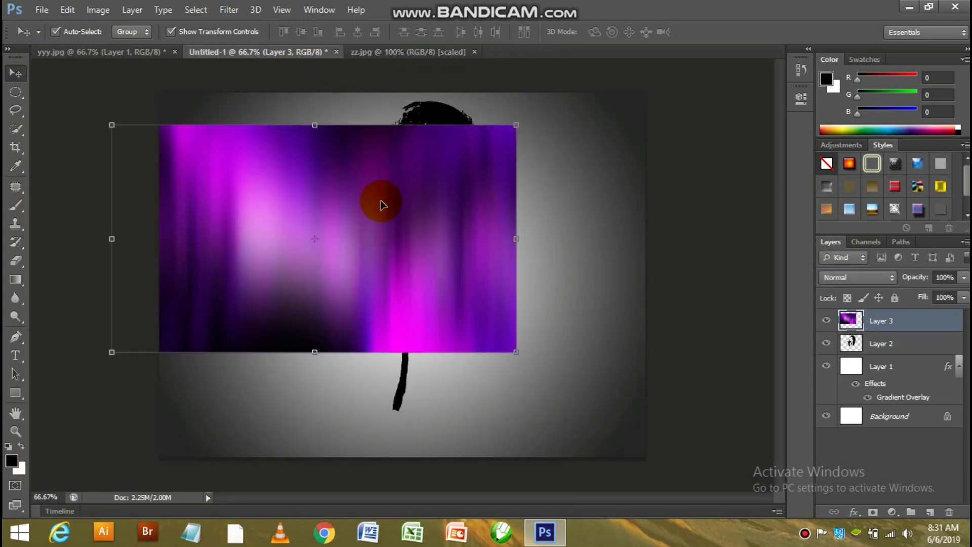
Move the purple texture over the portrait, scale its width to 69.05%, and stretch its height to cover the whole figure
{"action": "mouse_move", "coordinate": [452, 180]}
{"action": "left_mouse_down"}
{"action": "mouse_move", "coordinate": [473, 173]}
{"action": "mouse_move", "coordinate": [461, 178]}
{"action": "left_mouse_up"}
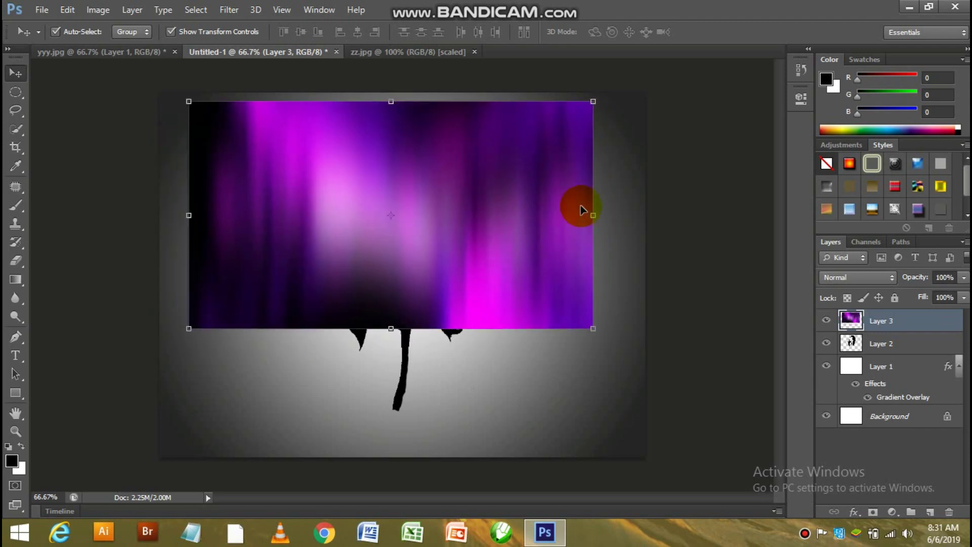
{"action": "left_click_drag", "start_coordinate": [594, 216], "coordinate": [500, 215]}
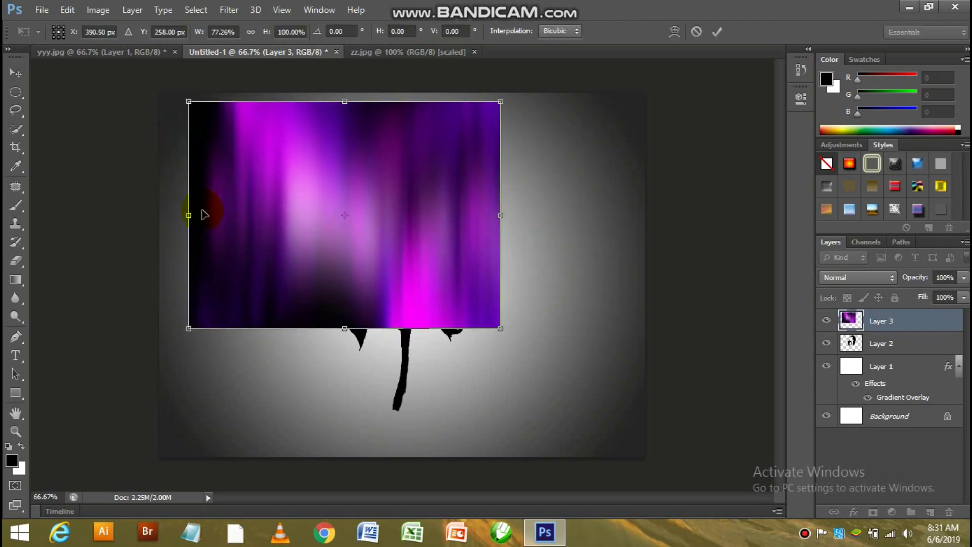
{"action": "left_click_drag", "start_coordinate": [189, 214], "coordinate": [221, 215]}
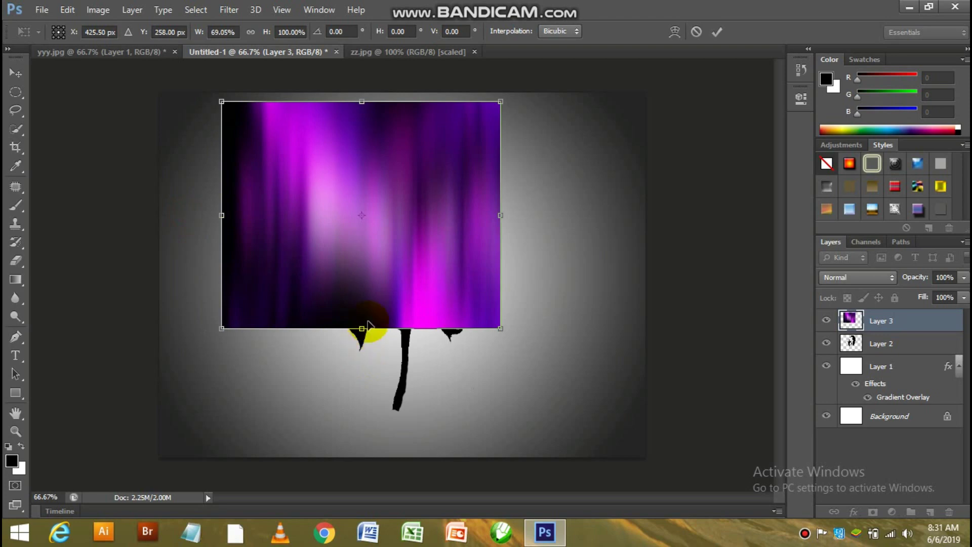
{"action": "left_click_drag", "start_coordinate": [368, 324], "coordinate": [380, 427]}
{"action": "key", "text": "Return"}
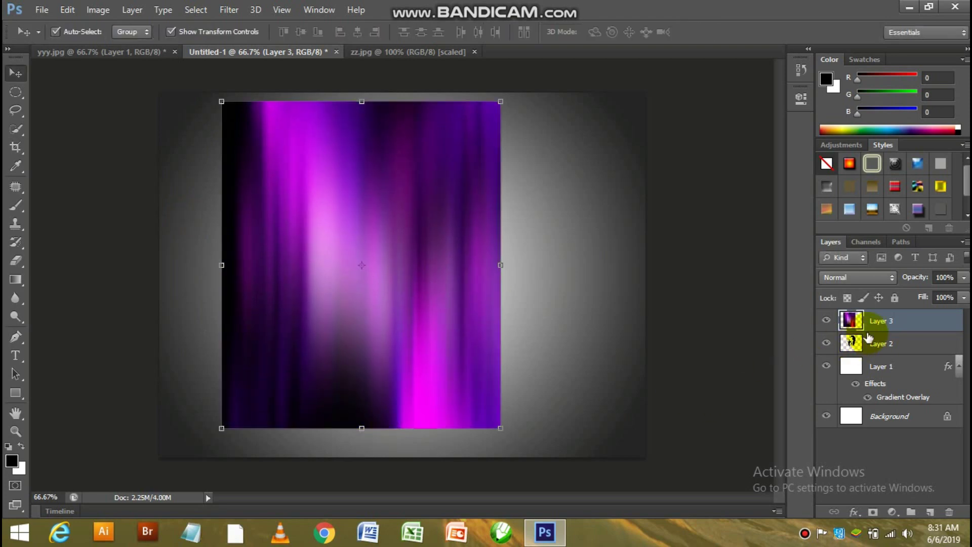
Clip the purple texture layer to the portrait layer with a clipping mask and shift the texture slightly within the figure
{"action": "right_click", "coordinate": [886, 326]}
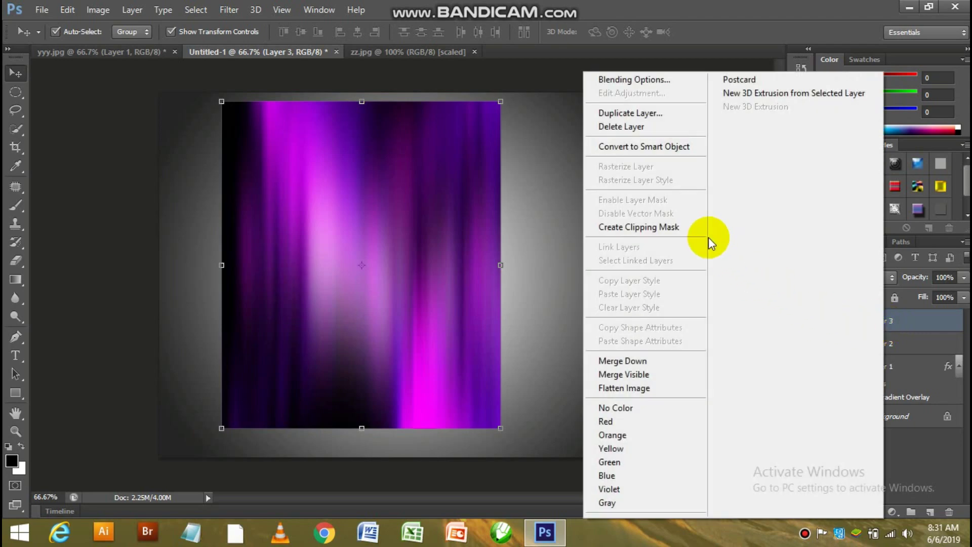
{"action": "left_click", "coordinate": [665, 236]}
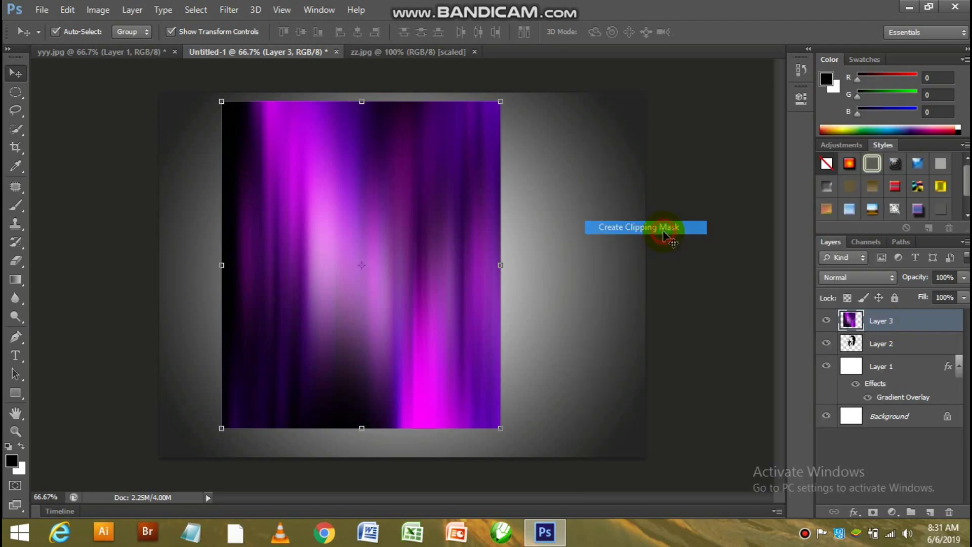
{"action": "left_click", "coordinate": [709, 259]}
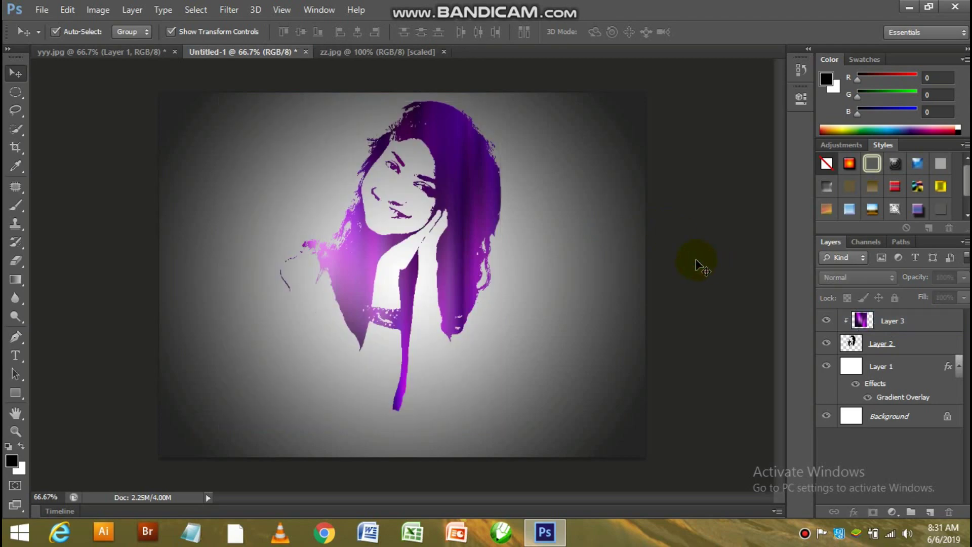
{"action": "left_click_drag", "start_coordinate": [494, 200], "coordinate": [505, 183]}
{"action": "left_click", "coordinate": [683, 201]}
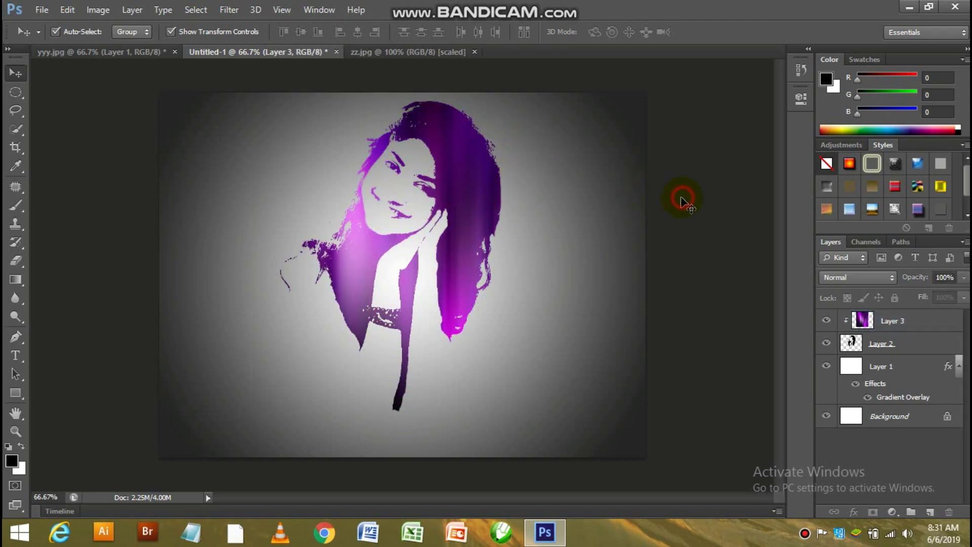
Choose the Type tool and set the foreground color to purple #8605b0
{"action": "left_click", "coordinate": [14, 357]}
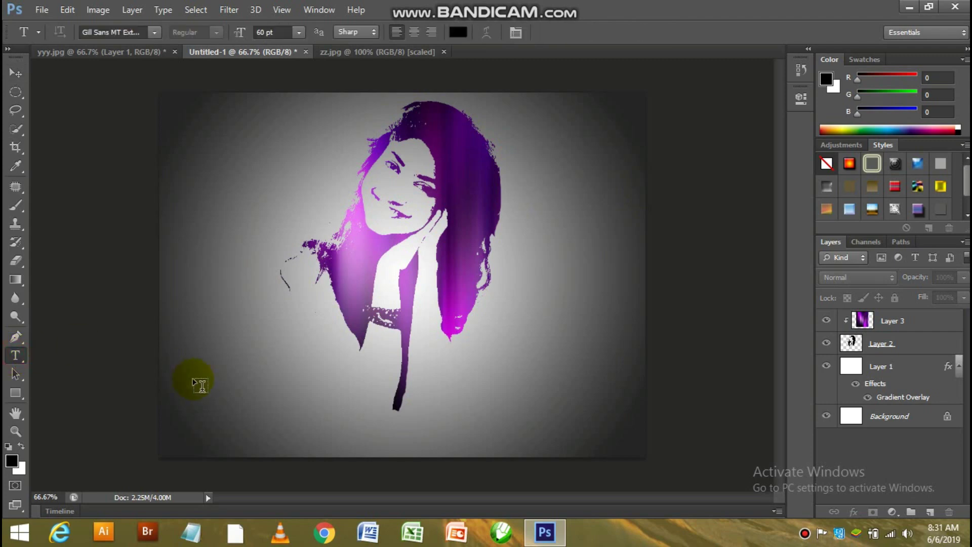
{"action": "left_click", "coordinate": [12, 460]}
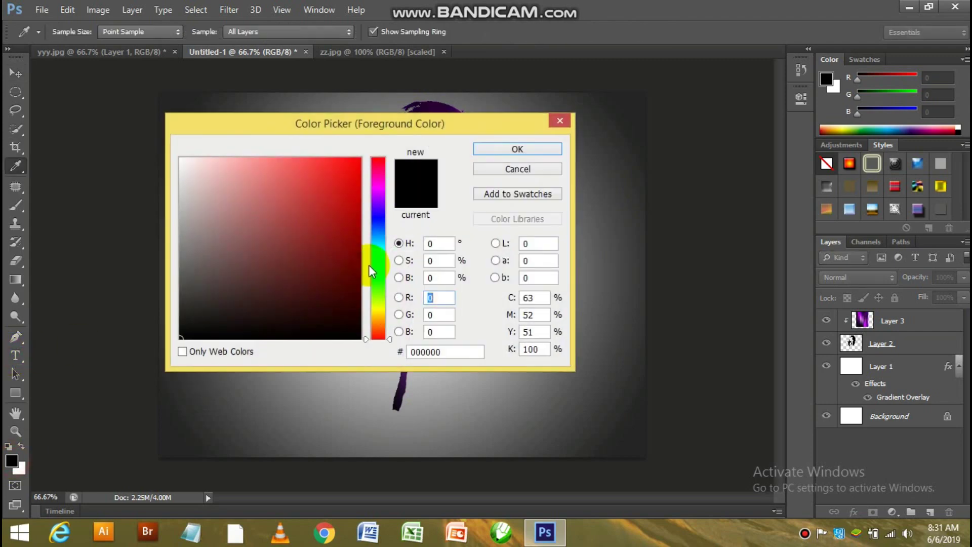
{"action": "left_click", "coordinate": [377, 197]}
{"action": "left_click", "coordinate": [356, 214]}
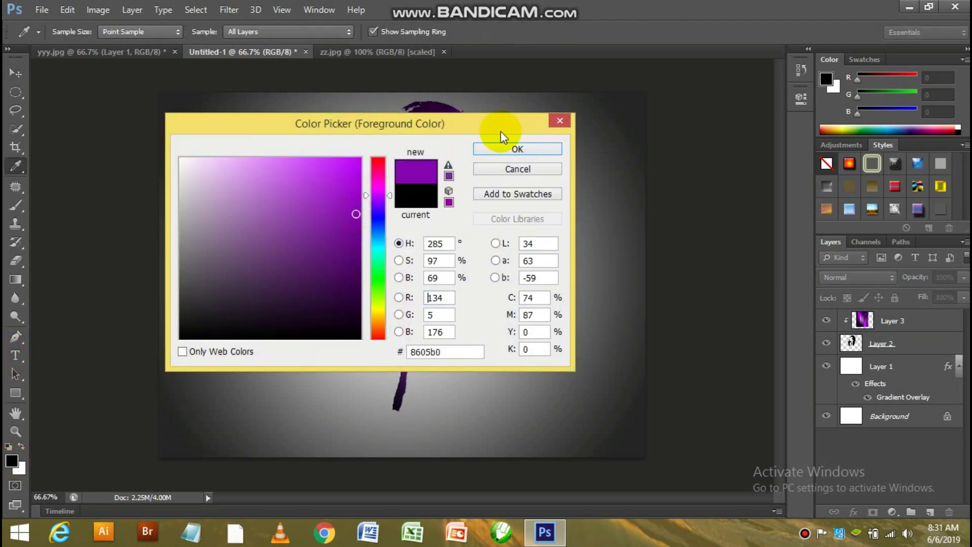
{"action": "left_click", "coordinate": [499, 149]}
Add the purple text "FACE Logo" on the canvas over the portrait's lower part
{"action": "key", "text": "t"}
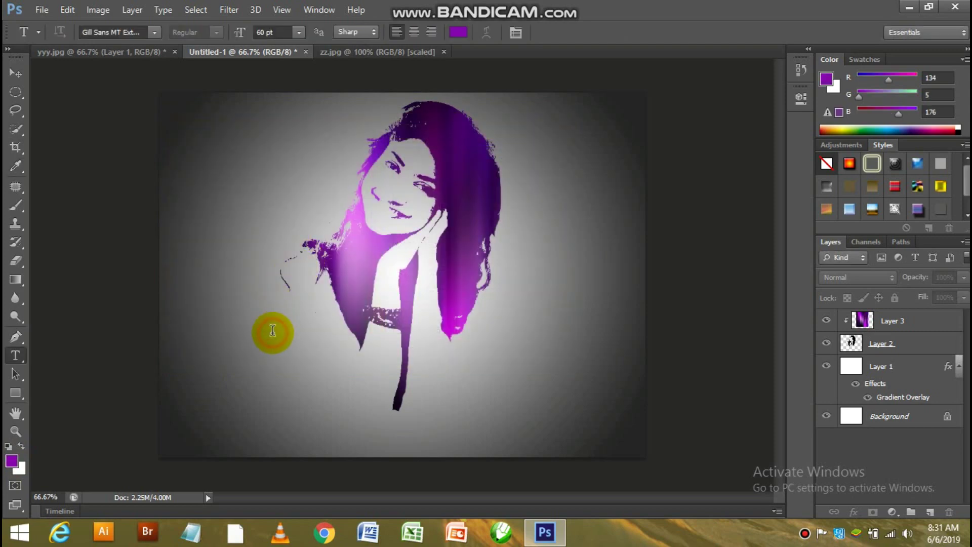
{"action": "left_click", "coordinate": [273, 330]}
{"action": "type", "text": "F"}
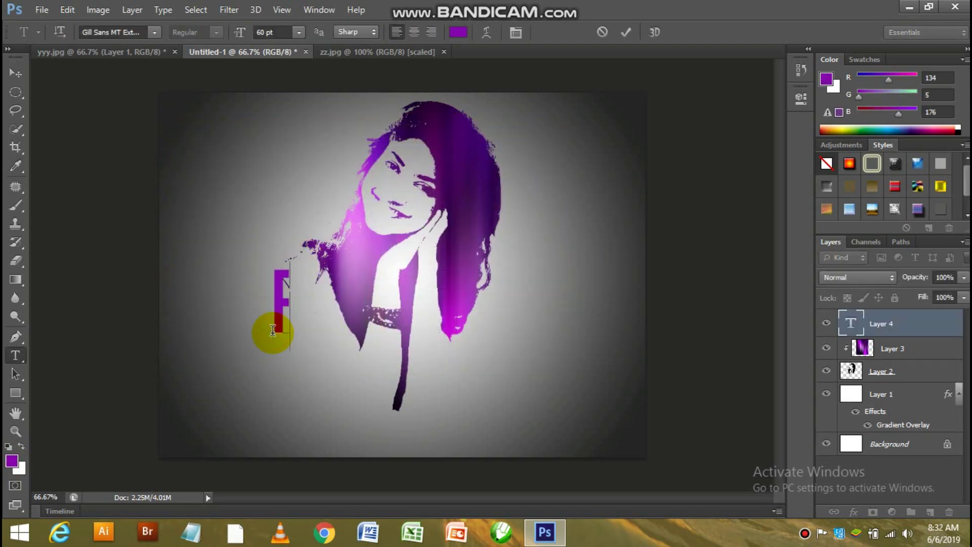
{"action": "type", "text": "ACE "}
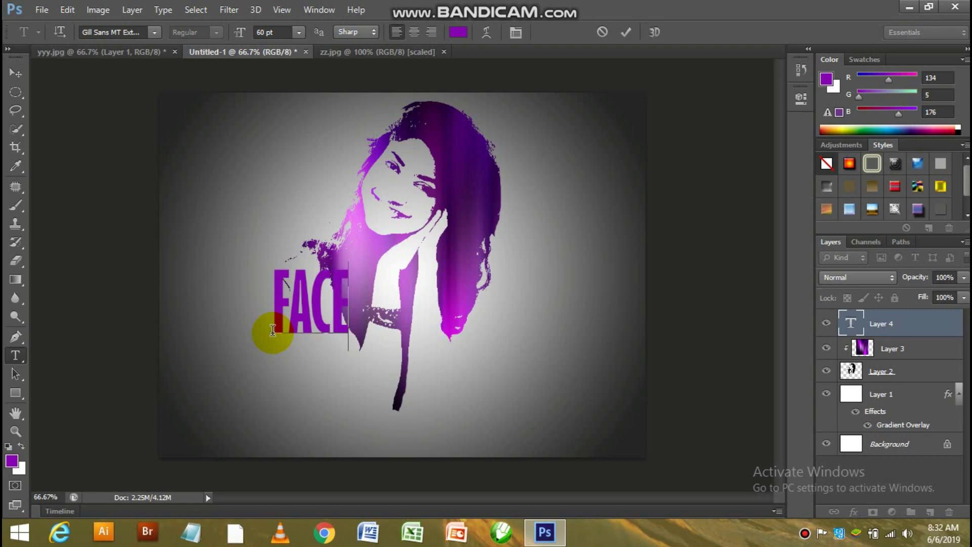
{"action": "type", "text": "Lo"}
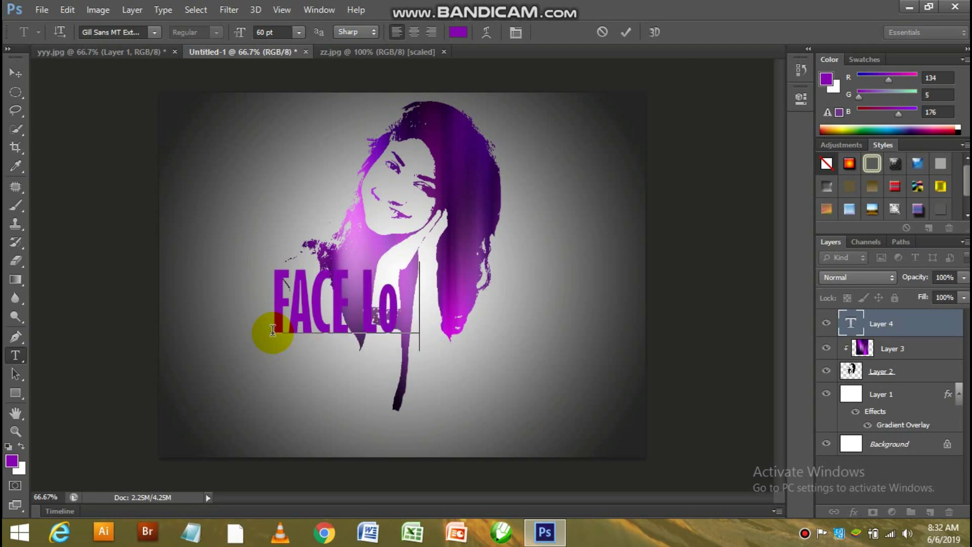
{"action": "type", "text": "go"}
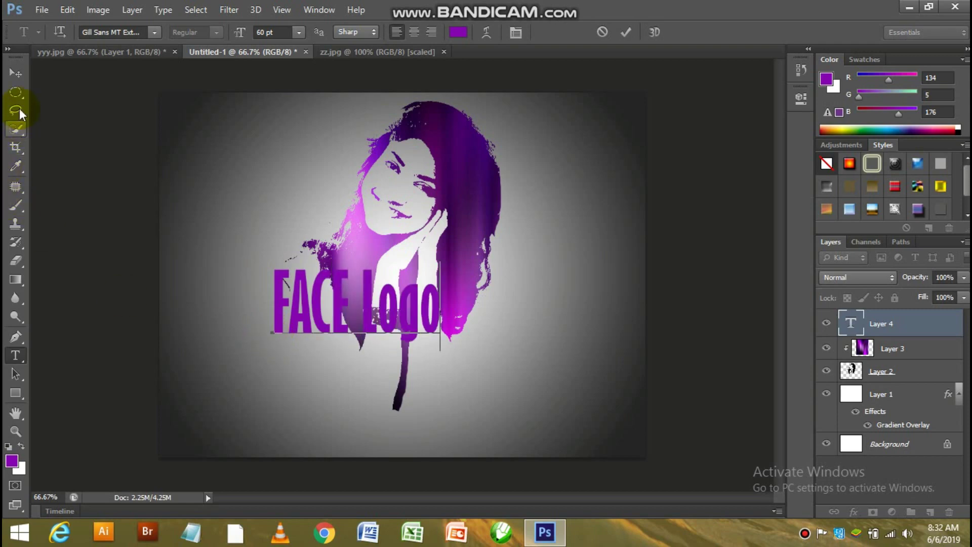
{"action": "left_click", "coordinate": [19, 75]}
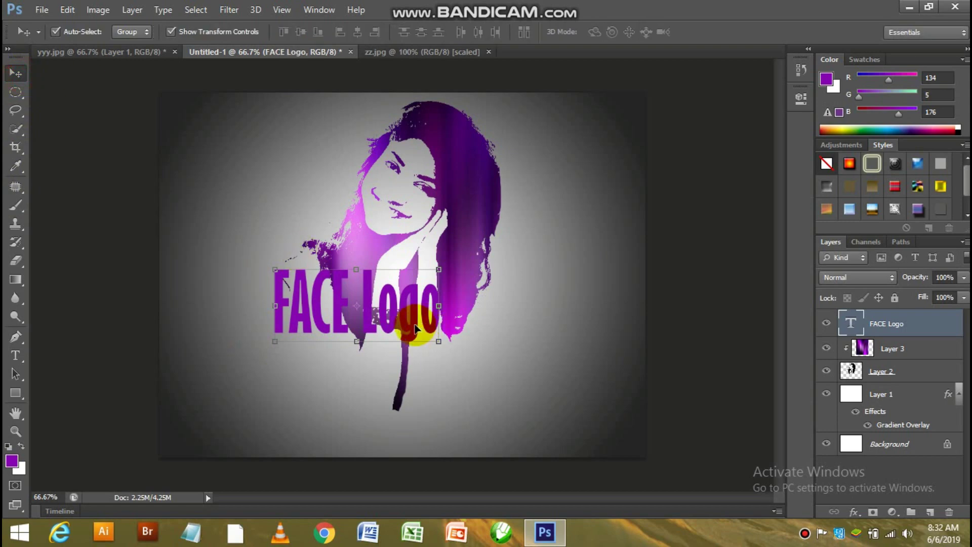
Move the "FACE Logo" text to the lower right of the portrait and scale it down slightly
{"action": "left_click_drag", "start_coordinate": [414, 328], "coordinate": [563, 398]}
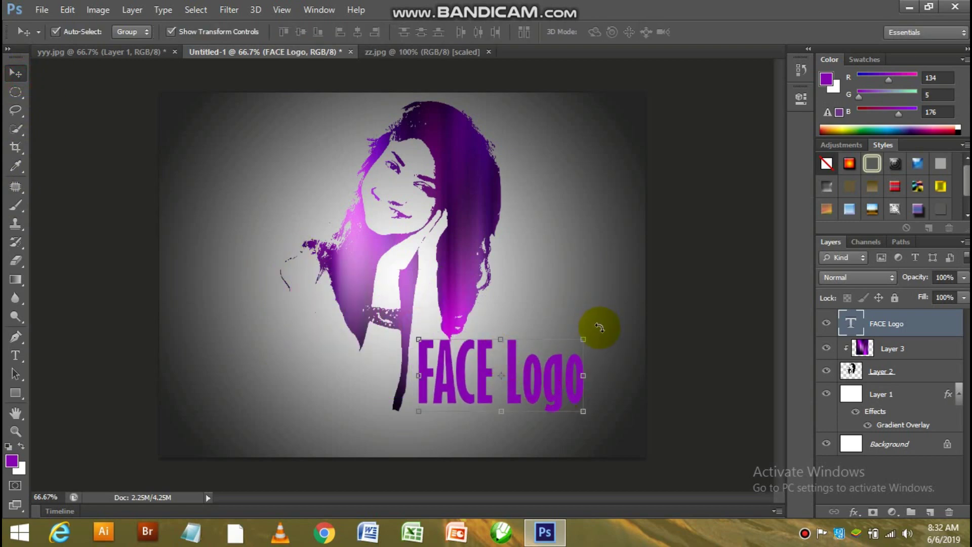
{"action": "left_click_drag", "start_coordinate": [587, 338], "coordinate": [560, 354]}
{"action": "key", "text": "Return"}
{"action": "left_click", "coordinate": [690, 293]}
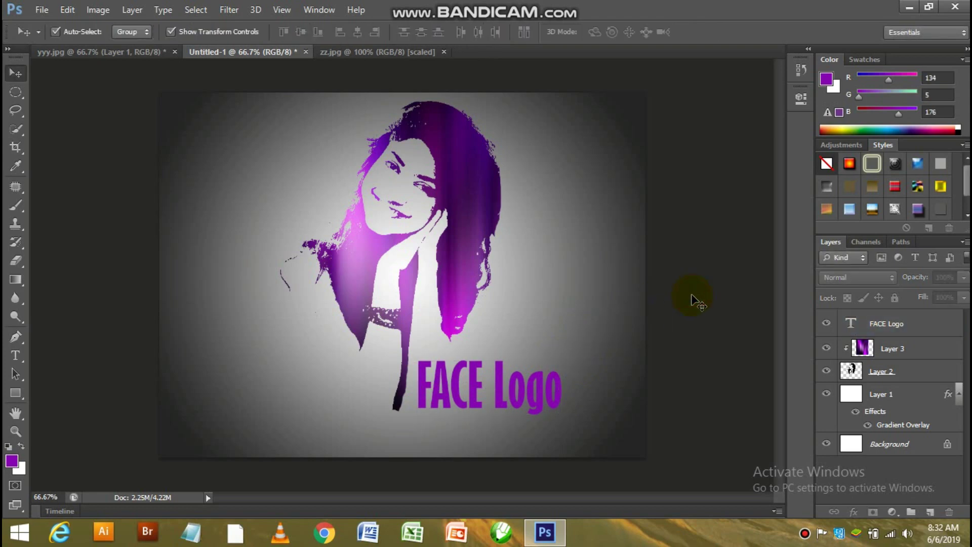
Delete the purple texture layer, the portrait layer and the "FACE Logo" text layer, keeping the gradient background
{"action": "left_click", "coordinate": [488, 207]}
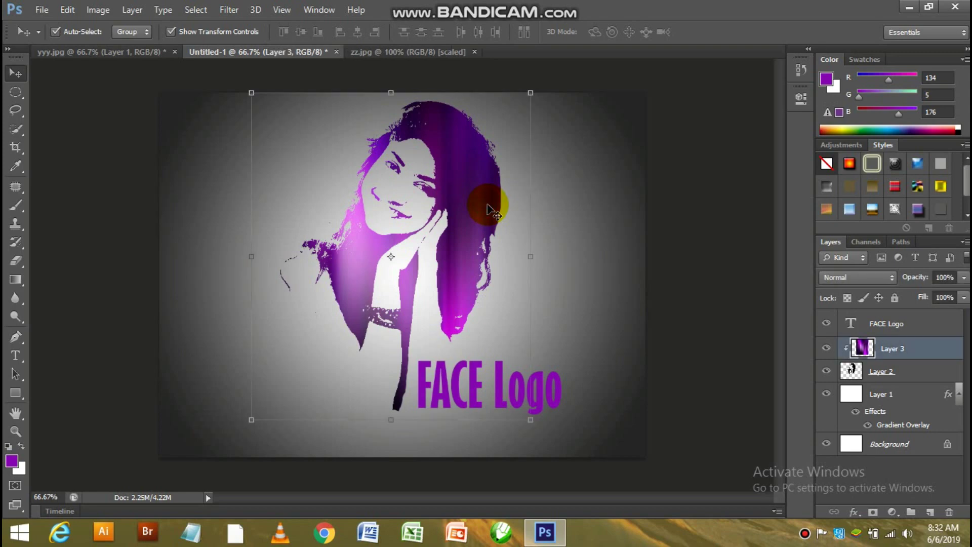
{"action": "key", "text": "Delete"}
{"action": "key", "text": "Delete"}
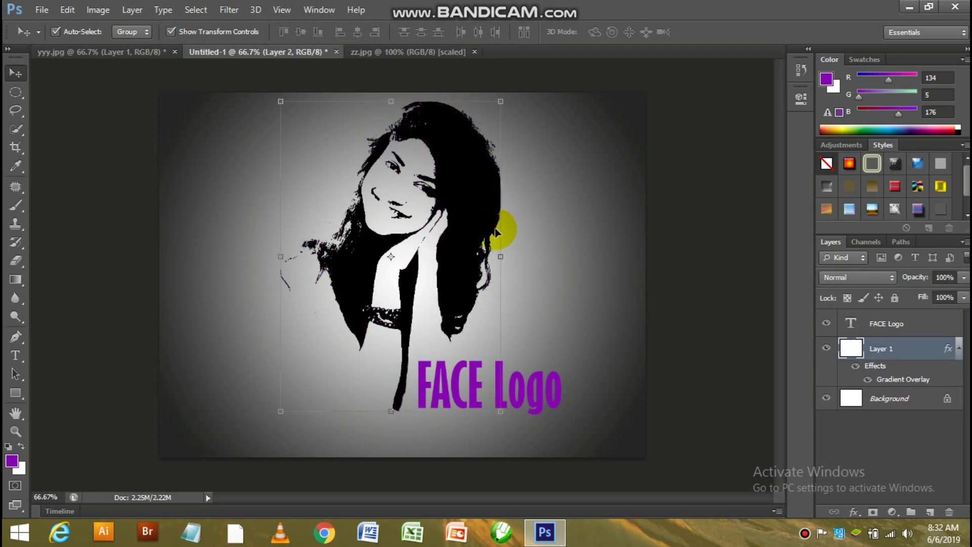
{"action": "left_click", "coordinate": [532, 386]}
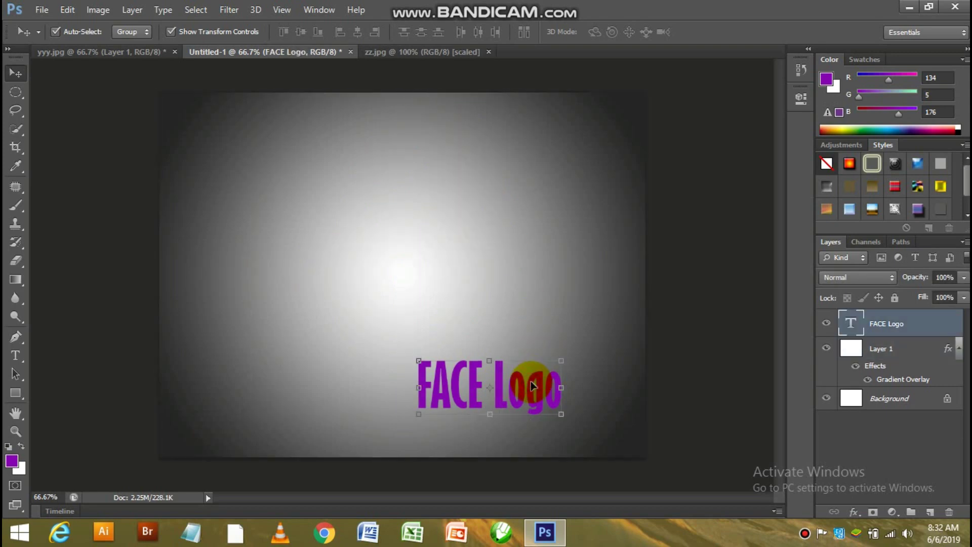
{"action": "key", "text": "Delete"}
Select the gradient background layer in Untitled-1 and close the zz.jpg document
{"action": "left_click", "coordinate": [390, 285]}
{"action": "left_click", "coordinate": [411, 51]}
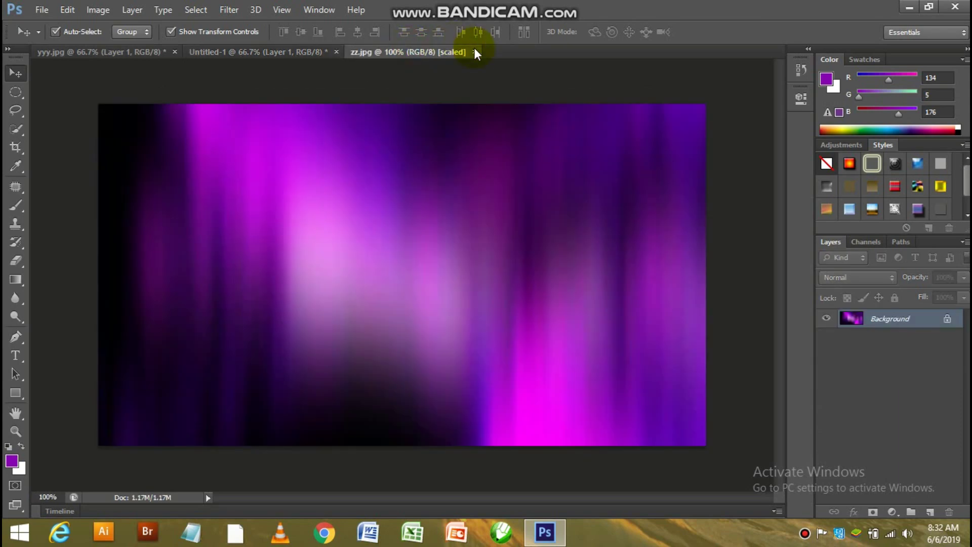
{"action": "left_click", "coordinate": [474, 51]}
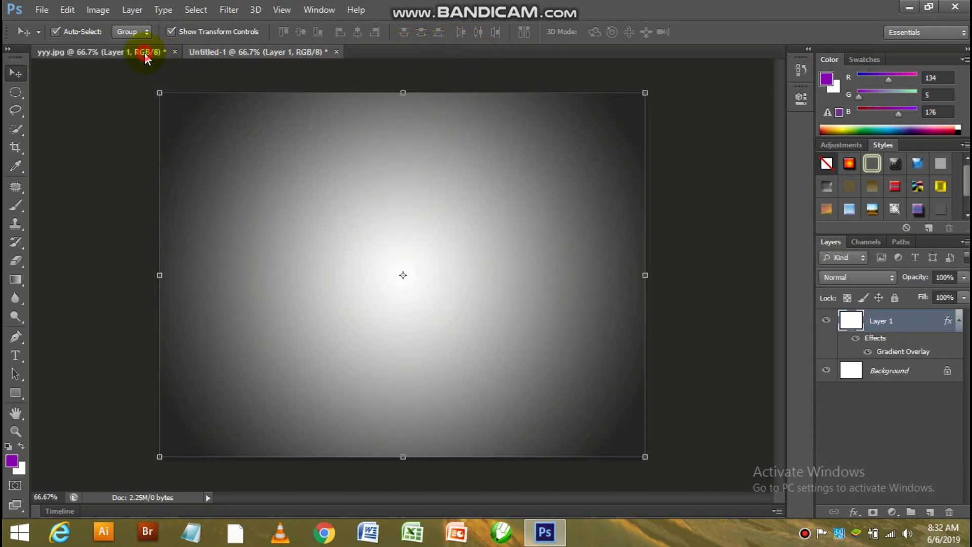
Close the yyy.jpg document without saving its changes
{"action": "left_click", "coordinate": [144, 53]}
{"action": "left_click", "coordinate": [175, 52]}
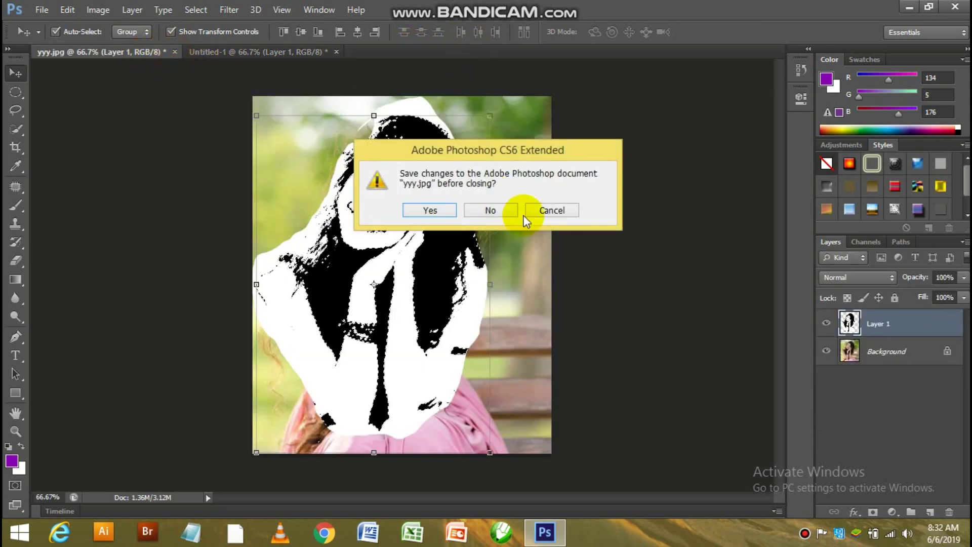
{"action": "left_click", "coordinate": [491, 210]}
Open yamaha-fz-25-ballistic-blue.png from the Desktop and reposition the motorcycle on its canvas
{"action": "left_click", "coordinate": [48, 13]}
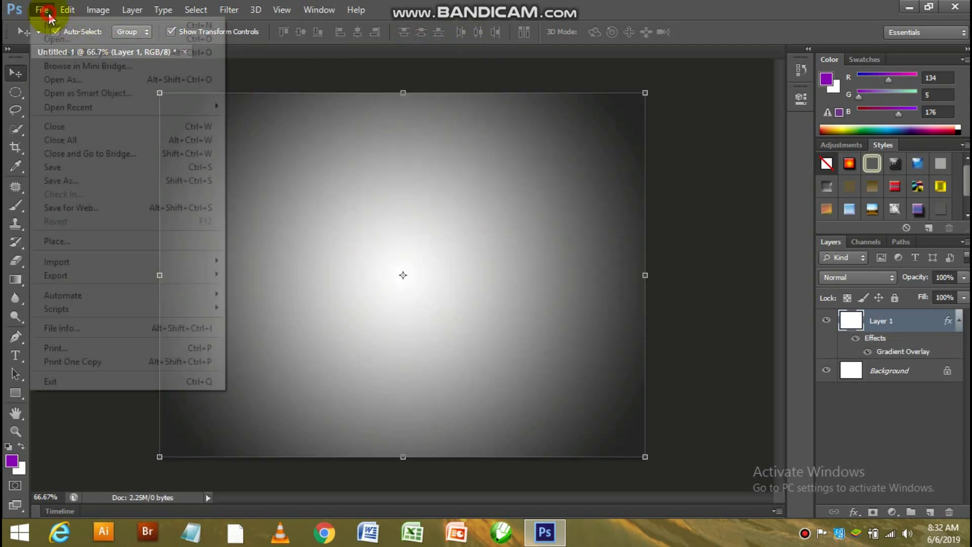
{"action": "left_click", "coordinate": [52, 37]}
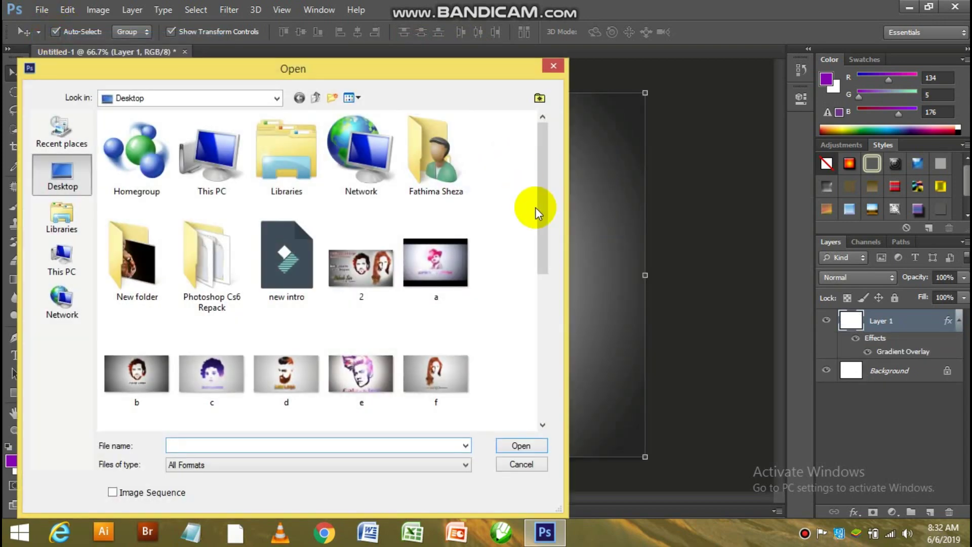
{"action": "left_click_drag", "start_coordinate": [537, 209], "coordinate": [551, 324]}
{"action": "double_click", "coordinate": [471, 297]}
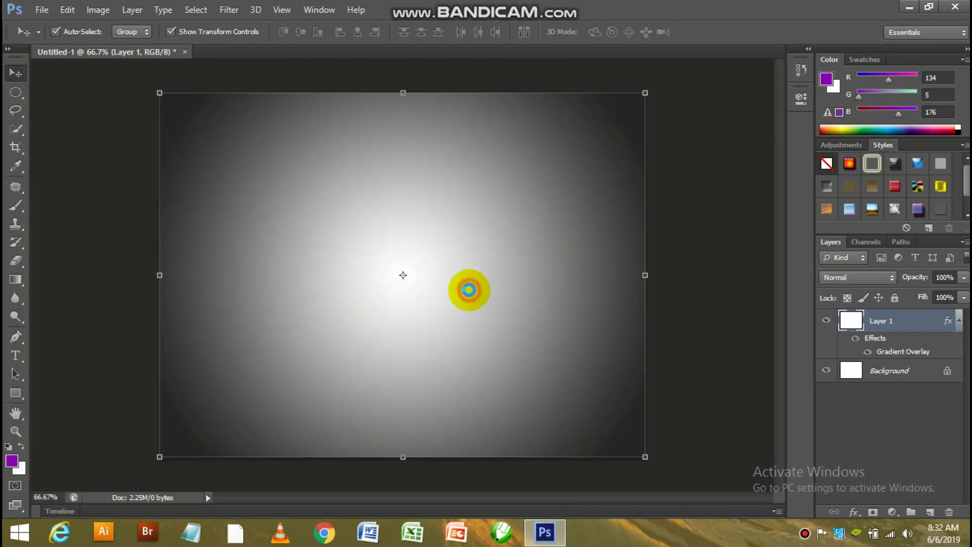
{"action": "left_click_drag", "start_coordinate": [465, 291], "coordinate": [396, 227]}
Apply a Threshold adjustment with level 71 to the motorcycle layer
{"action": "left_click", "coordinate": [107, 12]}
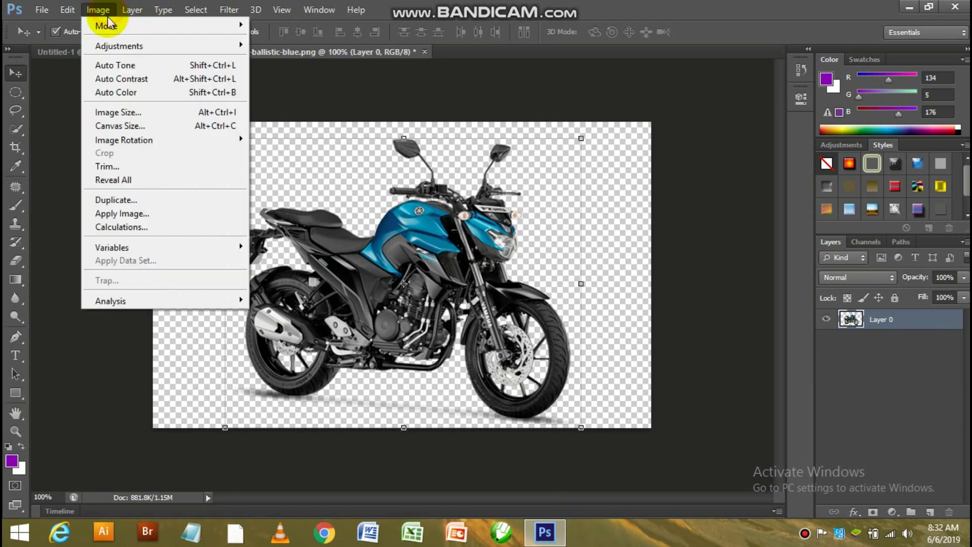
{"action": "mouse_move", "coordinate": [107, 46]}
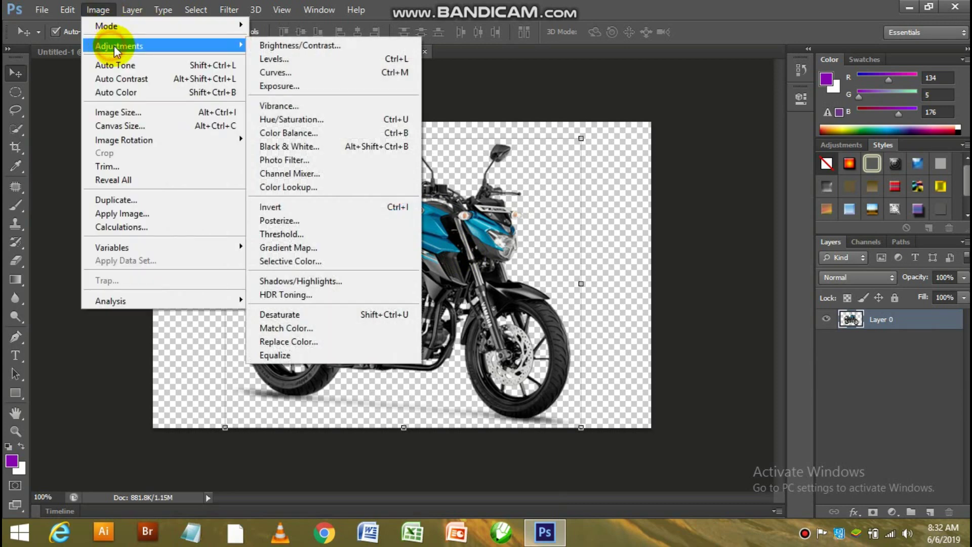
{"action": "left_click", "coordinate": [340, 236]}
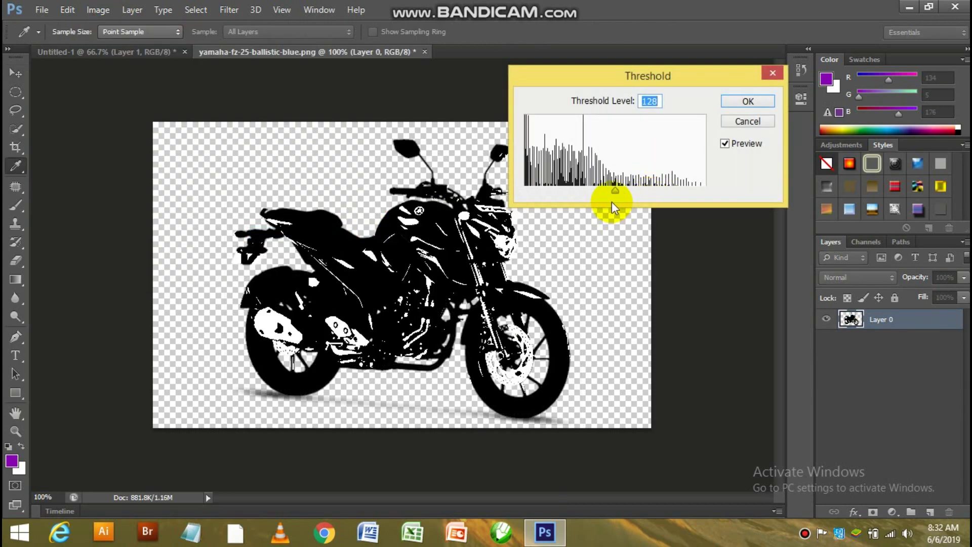
{"action": "left_click_drag", "start_coordinate": [616, 190], "coordinate": [574, 191]}
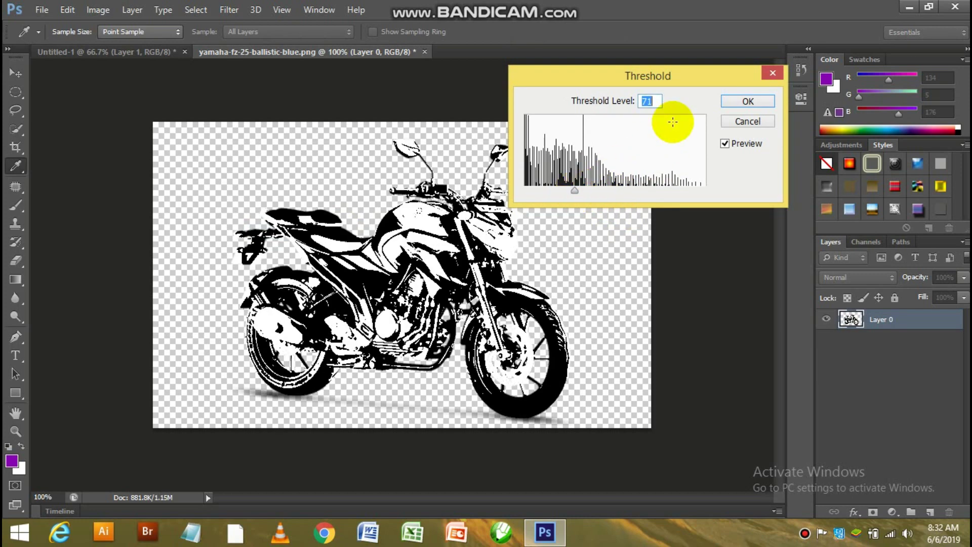
{"action": "left_click", "coordinate": [735, 104]}
{"action": "key", "text": "v"}
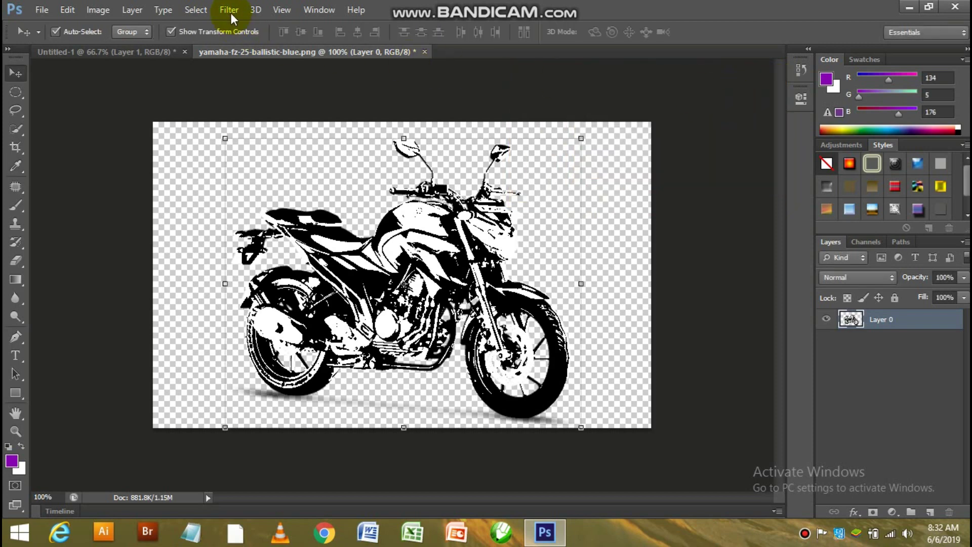
Select the motorcycle's black areas with Color Range, sampling the black of the seat
{"action": "left_click", "coordinate": [203, 10]}
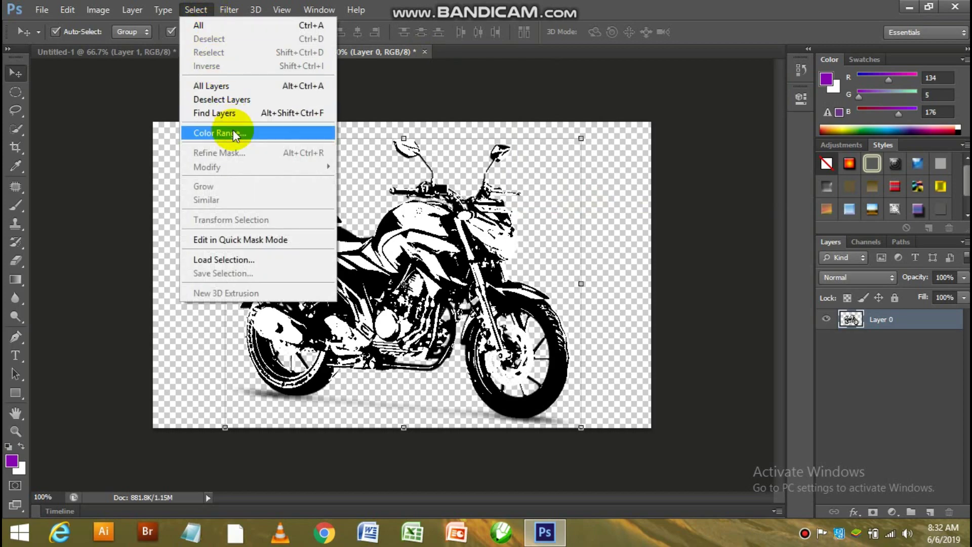
{"action": "left_click", "coordinate": [233, 132]}
{"action": "left_click", "coordinate": [341, 228]}
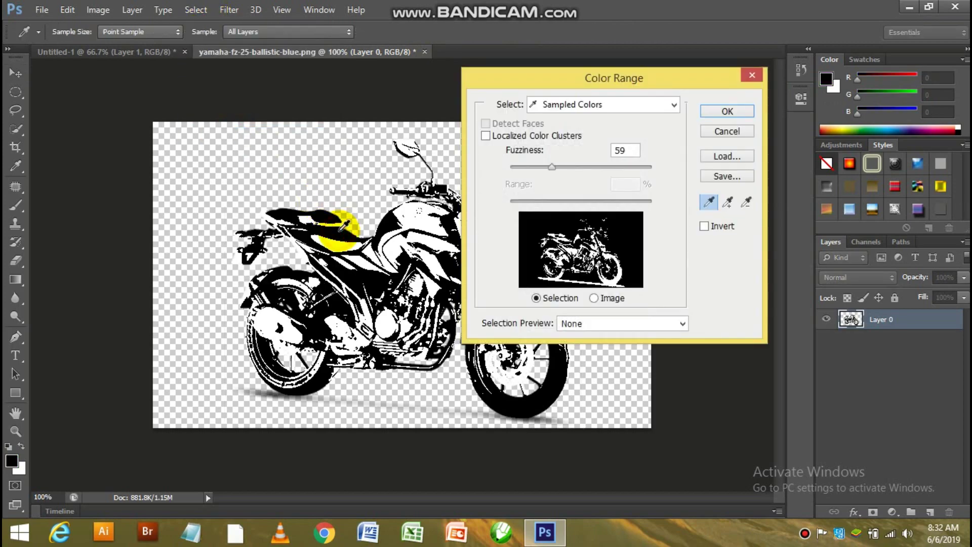
{"action": "left_click", "coordinate": [720, 112]}
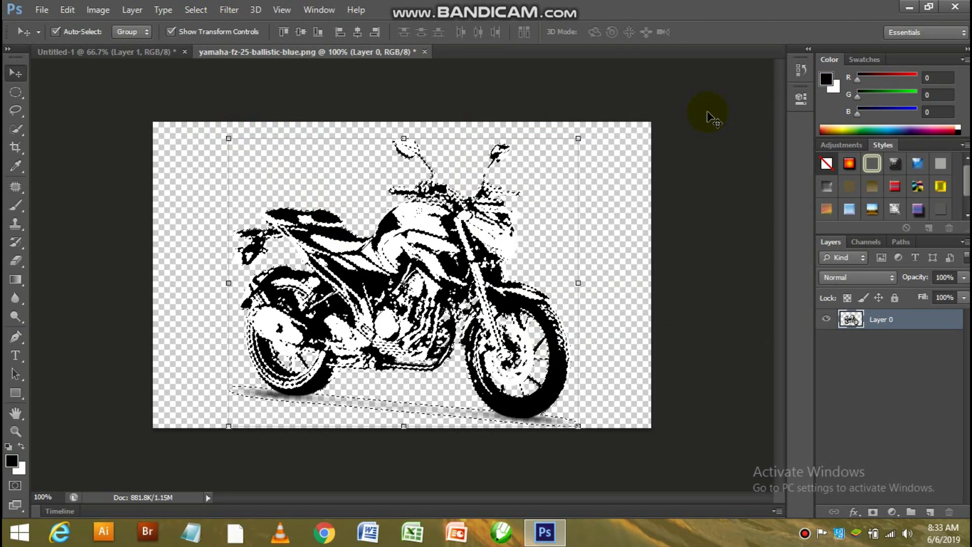
Bring the selected black motorcycle artwork into Untitled-1 and enlarge it to fill most of the gradient background
{"action": "left_click_drag", "start_coordinate": [406, 163], "coordinate": [380, 188]}
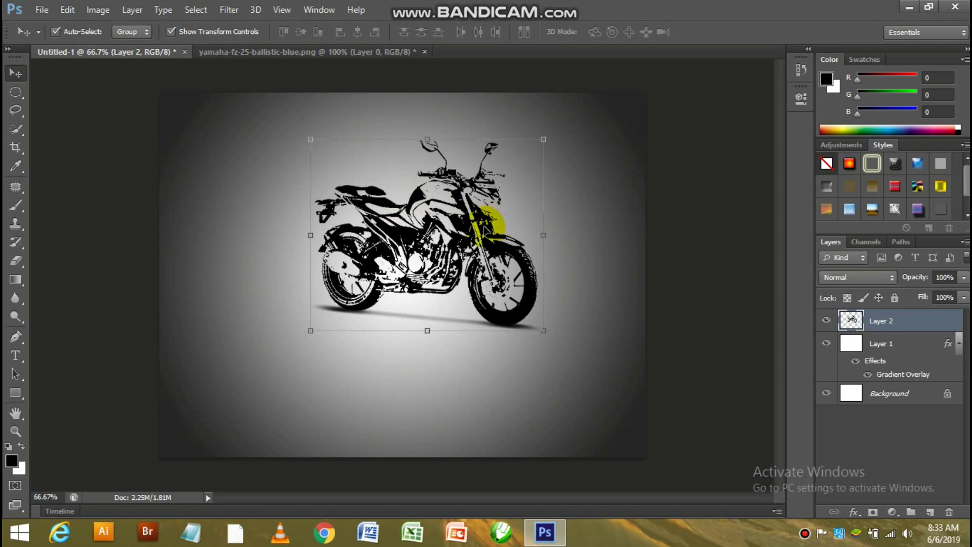
{"action": "left_click_drag", "start_coordinate": [484, 226], "coordinate": [399, 280]}
{"action": "left_click_drag", "start_coordinate": [459, 192], "coordinate": [585, 111]}
{"action": "key", "text": "Return"}
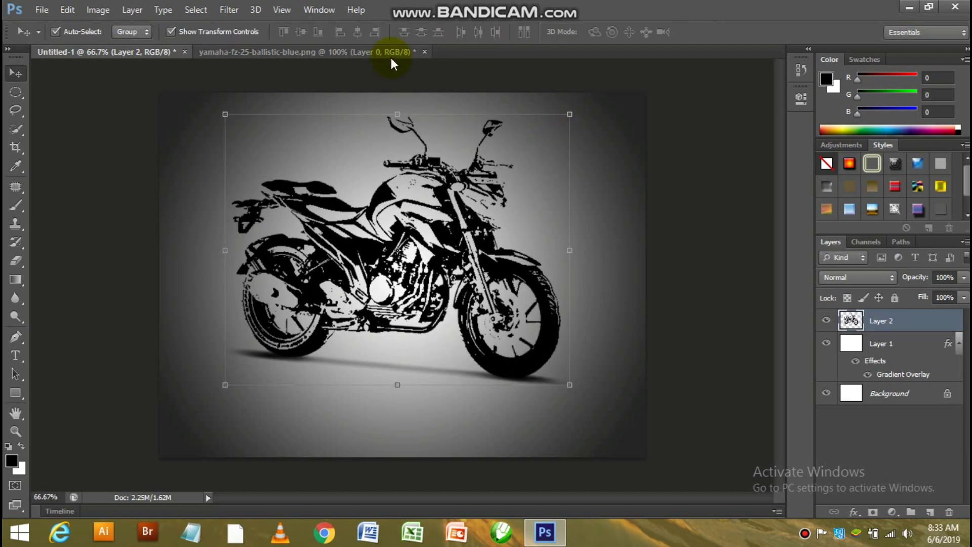
Open the Tree-Decoration image from the Desktop
{"action": "left_click", "coordinate": [35, 14]}
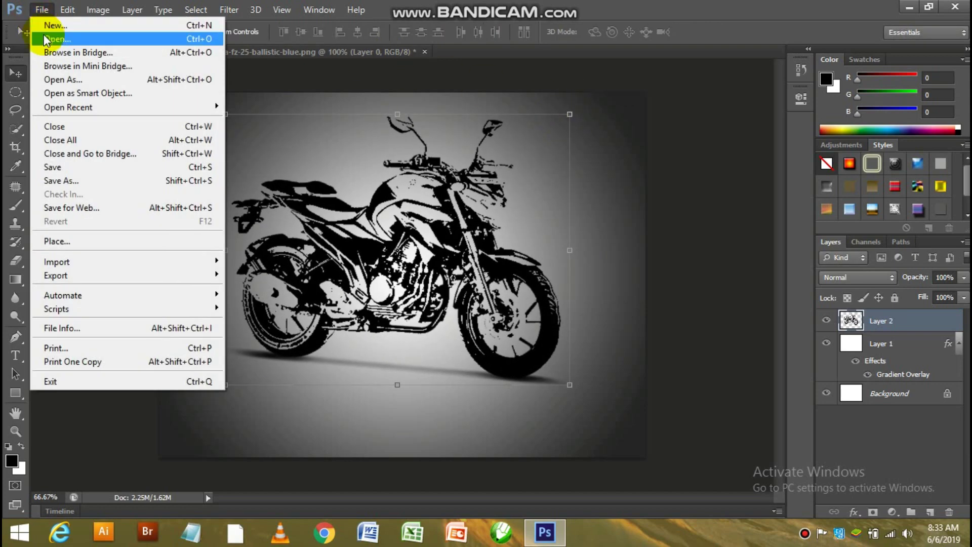
{"action": "left_click", "coordinate": [51, 39]}
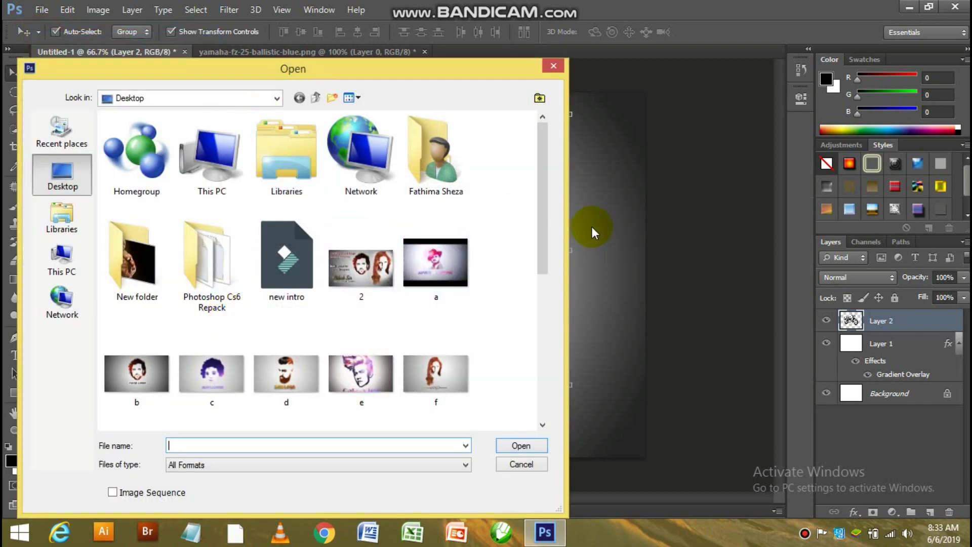
{"action": "left_click_drag", "start_coordinate": [543, 234], "coordinate": [552, 334]}
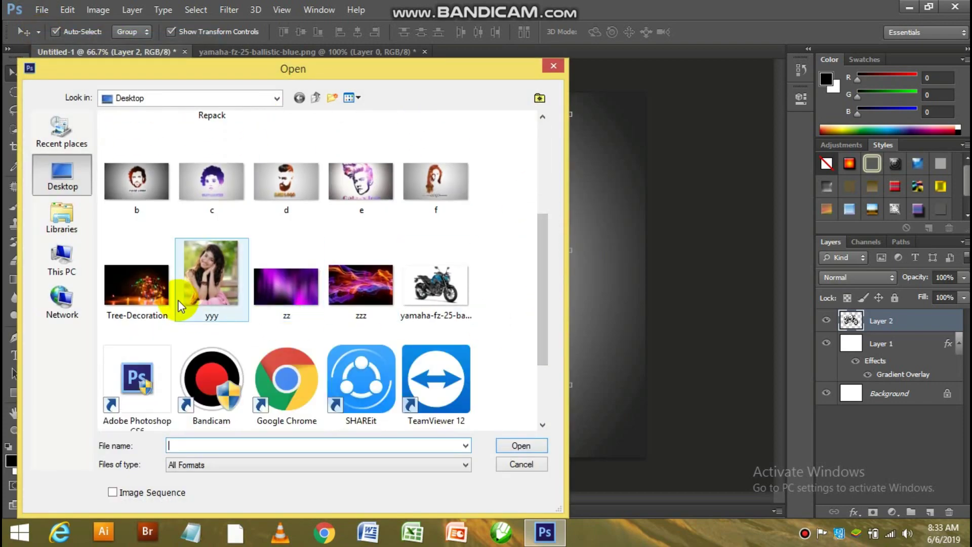
{"action": "left_click", "coordinate": [149, 298]}
{"action": "double_click", "coordinate": [148, 298]}
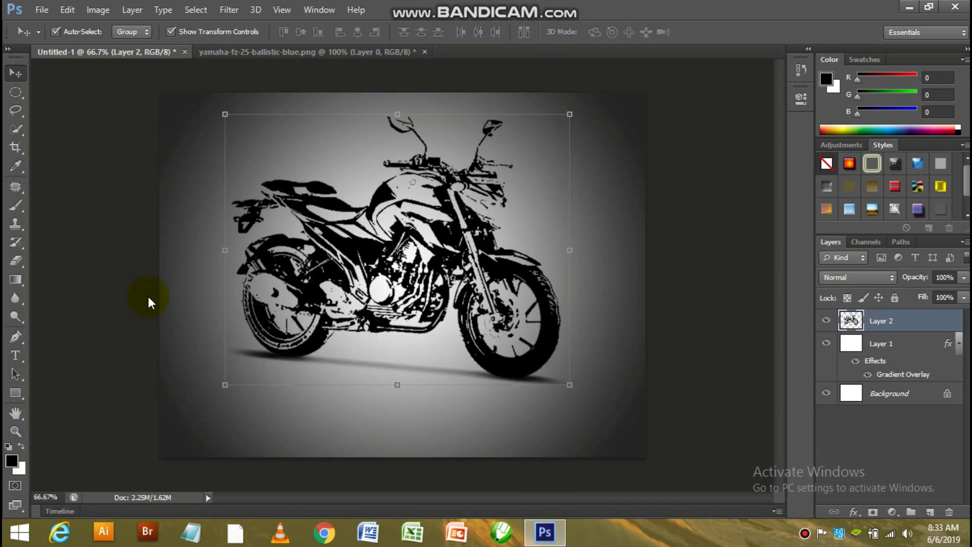
Copy the string-lights picture into Untitled-1 above the motorcycle layer and clip it to that layer with a clipping mask
{"action": "left_click", "coordinate": [517, 280]}
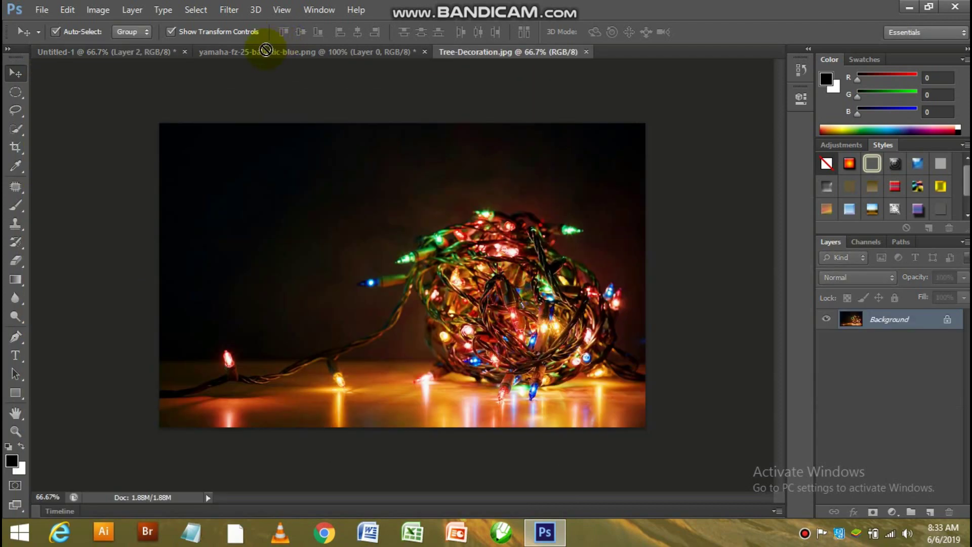
{"action": "left_click_drag", "start_coordinate": [266, 50], "coordinate": [495, 256]}
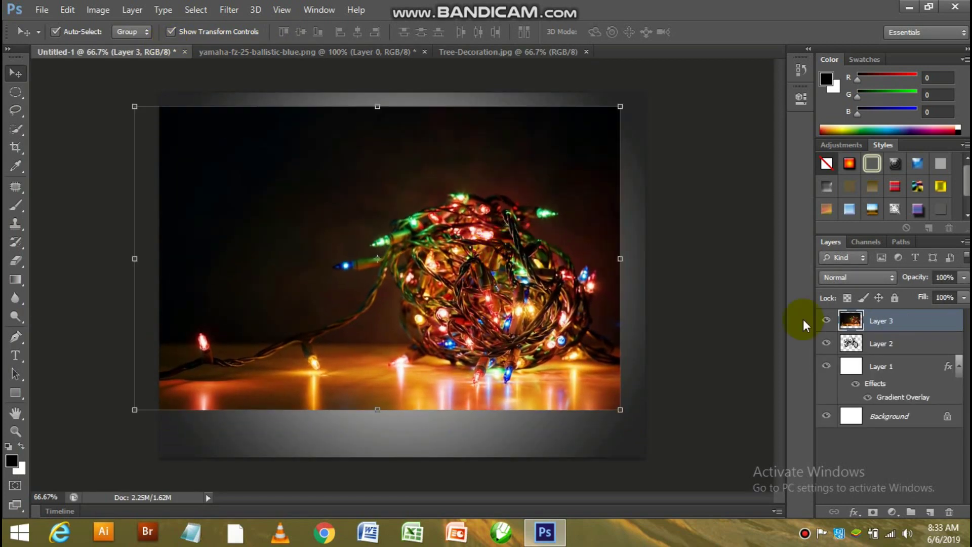
{"action": "right_click", "coordinate": [879, 323]}
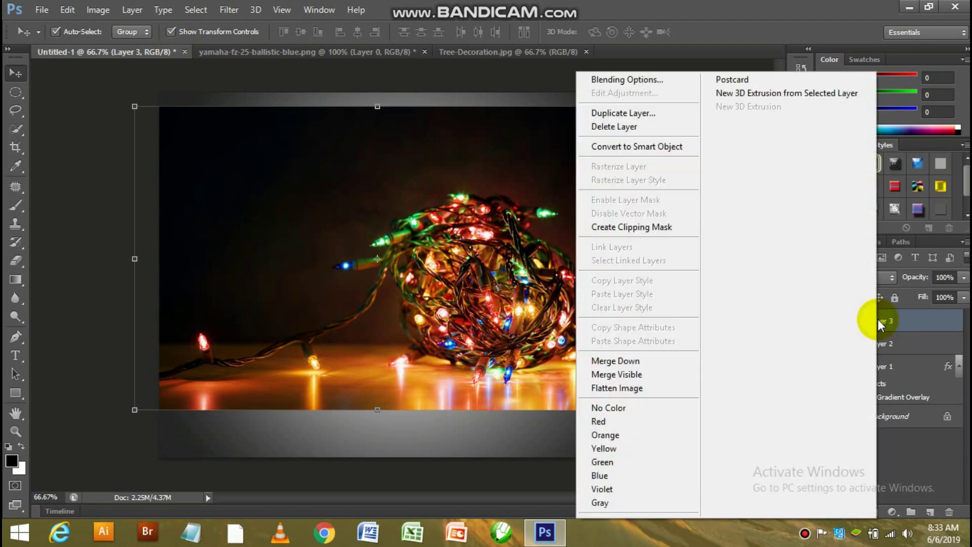
{"action": "left_click", "coordinate": [657, 231]}
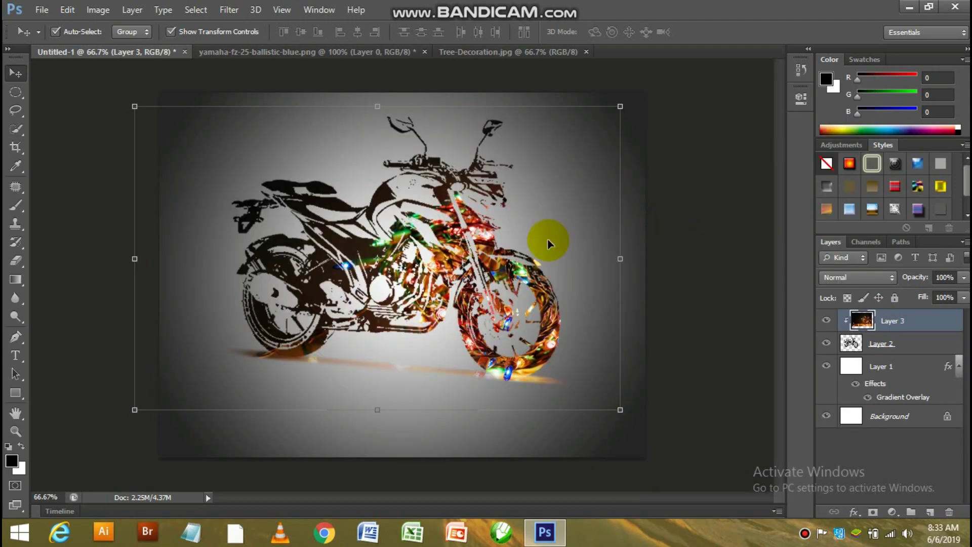
Shift the clipped lights texture up and to the left so it colours more of the motorcycle, and deselect its layer
{"action": "left_click_drag", "start_coordinate": [421, 248], "coordinate": [408, 233]}
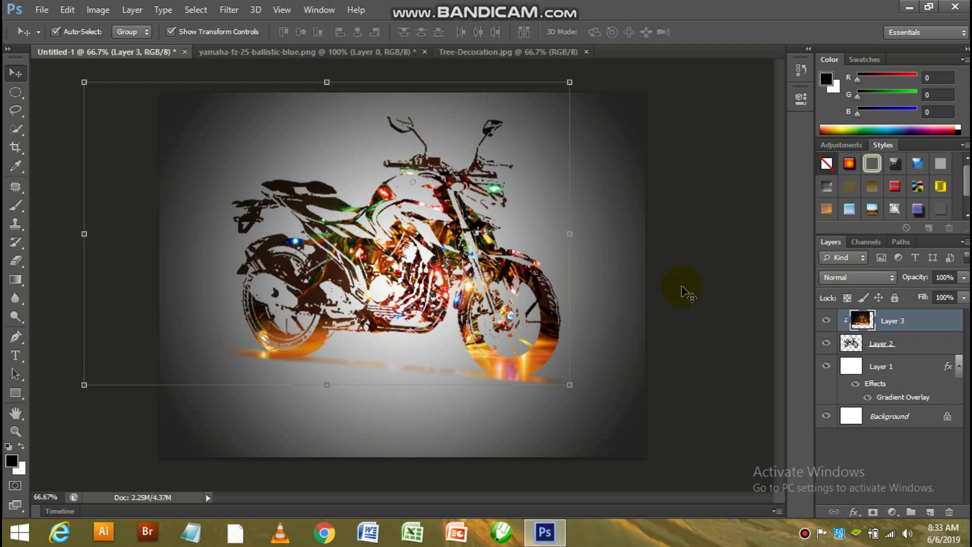
{"action": "left_click", "coordinate": [709, 303]}
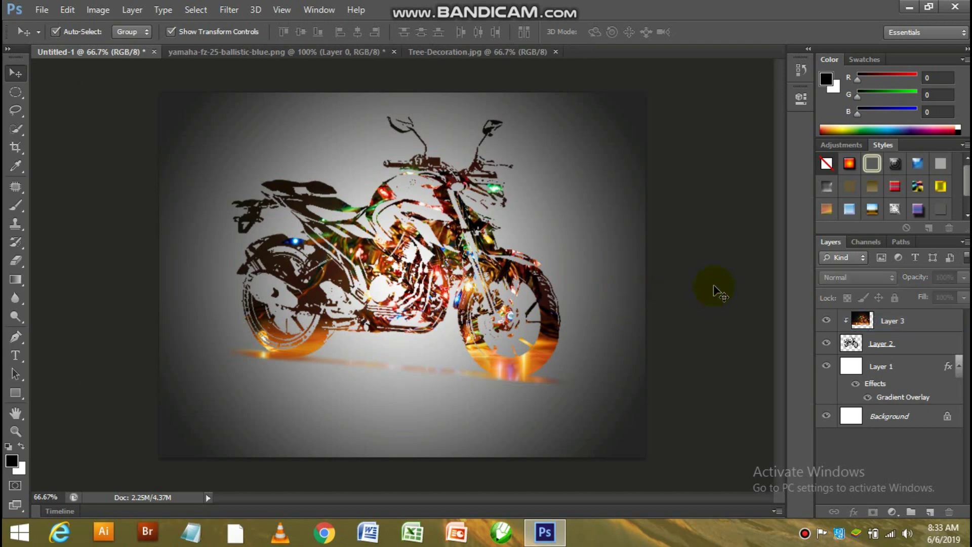
Switch to the Windows desktop and open the sample logo image a for viewing
{"action": "left_click", "coordinate": [906, 7]}
{"action": "double_click", "coordinate": [658, 19]}
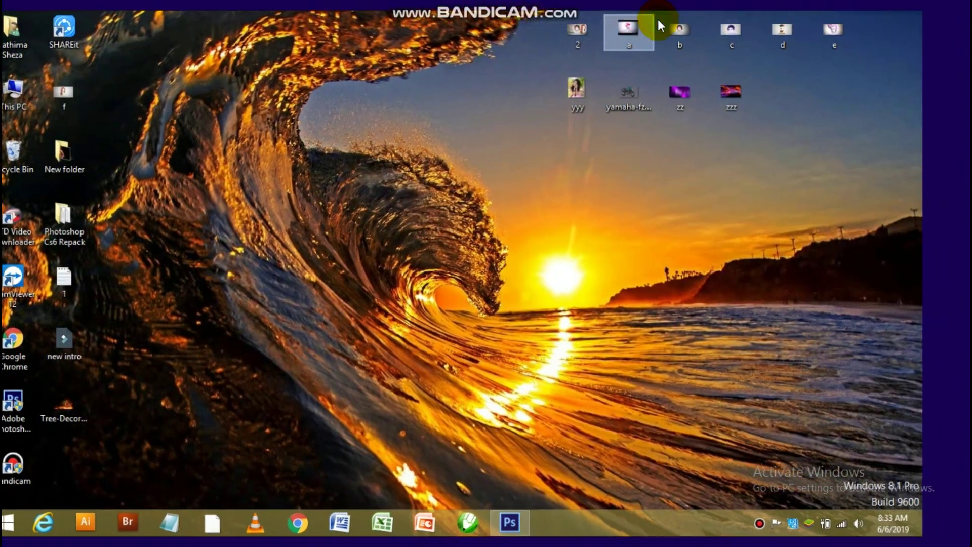